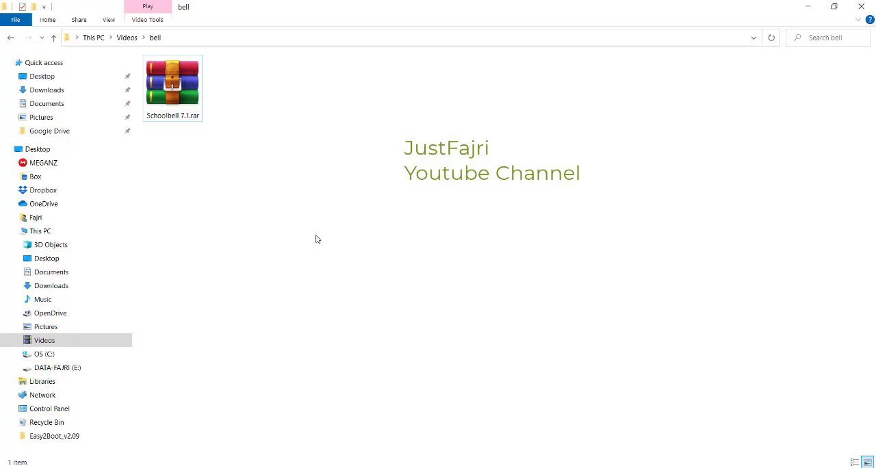
Step: Extract the Schoolbell 7.1.rar archive into its own Schoolbell 7.1 folder
{"action": "left_click", "coordinate": [186, 109]}
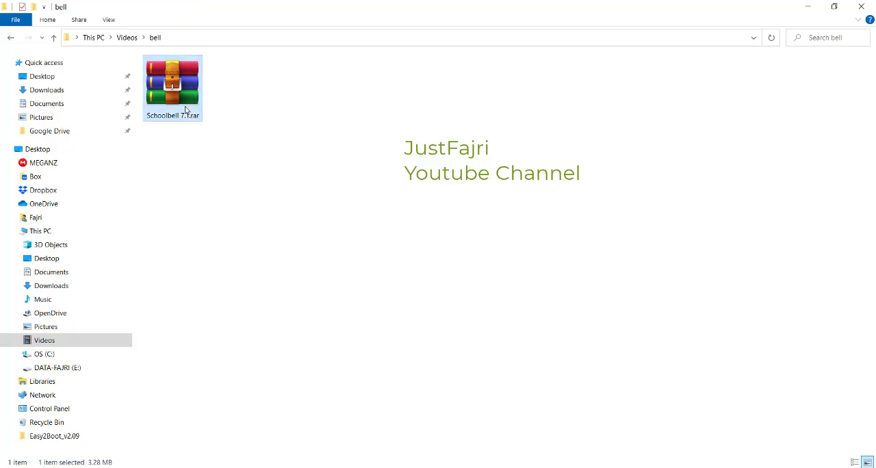
{"action": "right_click", "coordinate": [186, 111]}
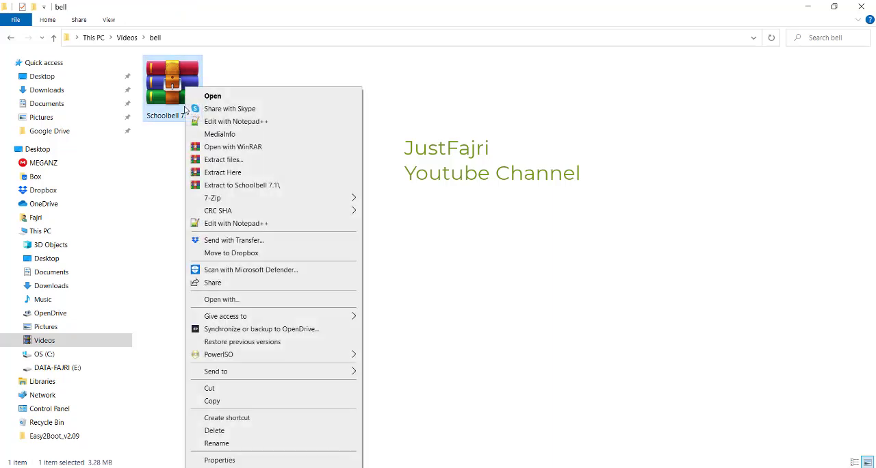
{"action": "left_click", "coordinate": [252, 186]}
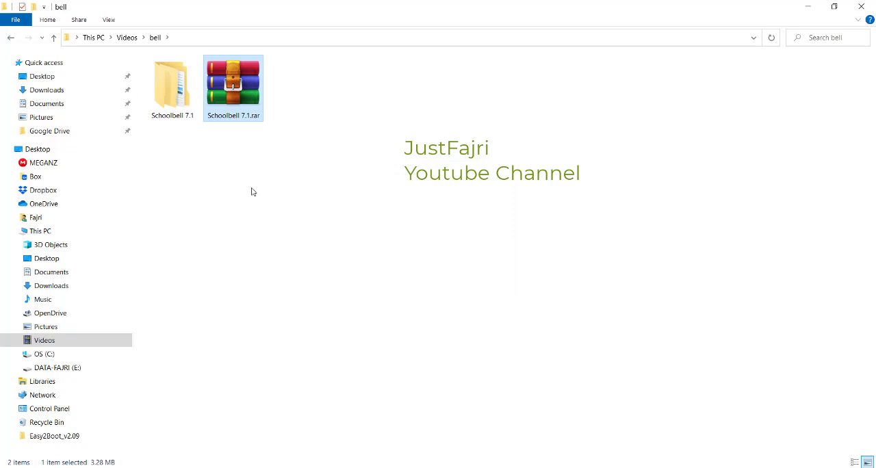
Step: Open the inner Schoolbell 7.1 folder of the extracted archive and view the contents of its Crack subfolder
{"action": "double_click", "coordinate": [173, 109]}
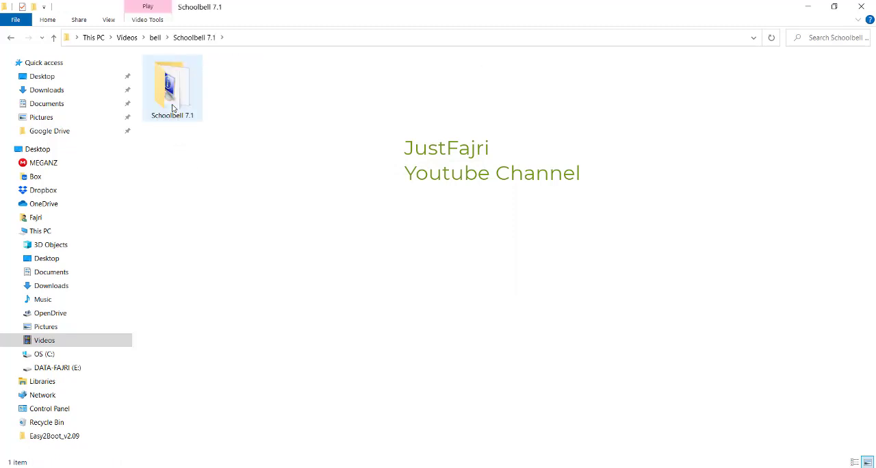
{"action": "double_click", "coordinate": [173, 108]}
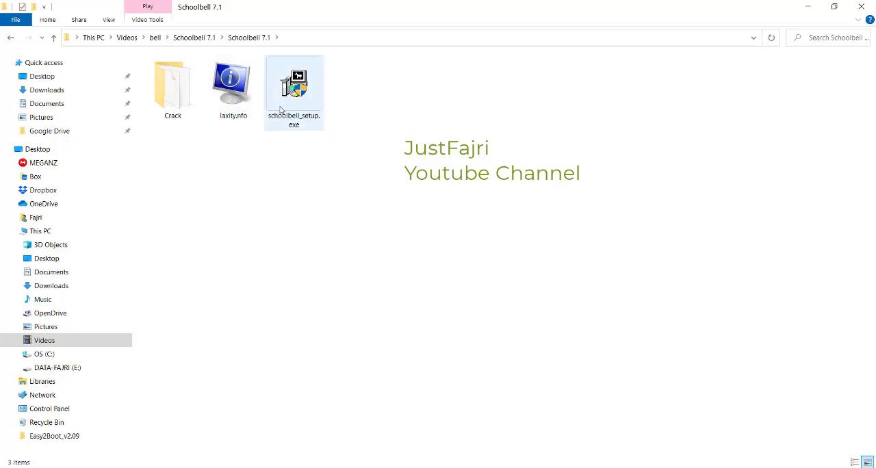
{"action": "double_click", "coordinate": [171, 84]}
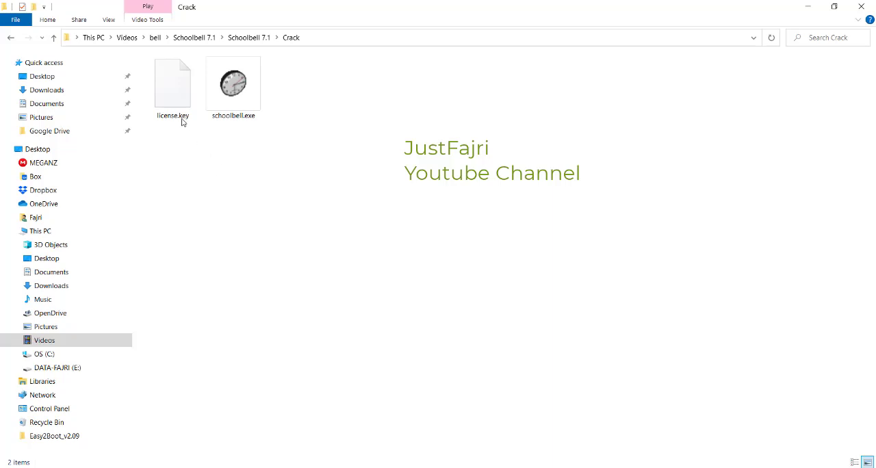
{"action": "left_click", "coordinate": [10, 38]}
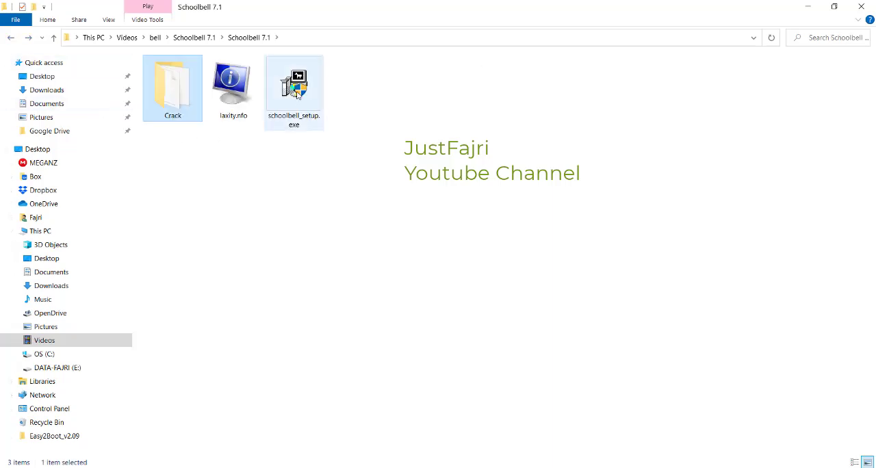
Step: Run schoolbell_setup.exe to install the SchoolBell component in C:\Program Files (x86)\SchoolBell, and close the evaluation window
{"action": "left_click", "coordinate": [287, 98]}
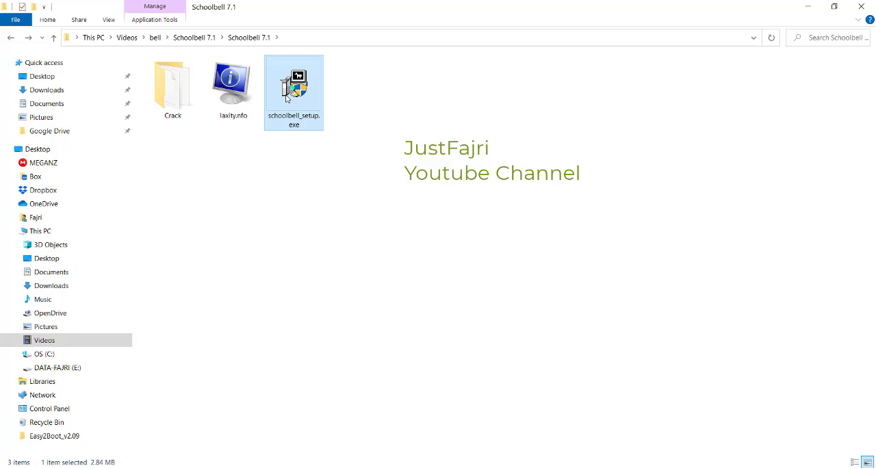
{"action": "double_click", "coordinate": [287, 99]}
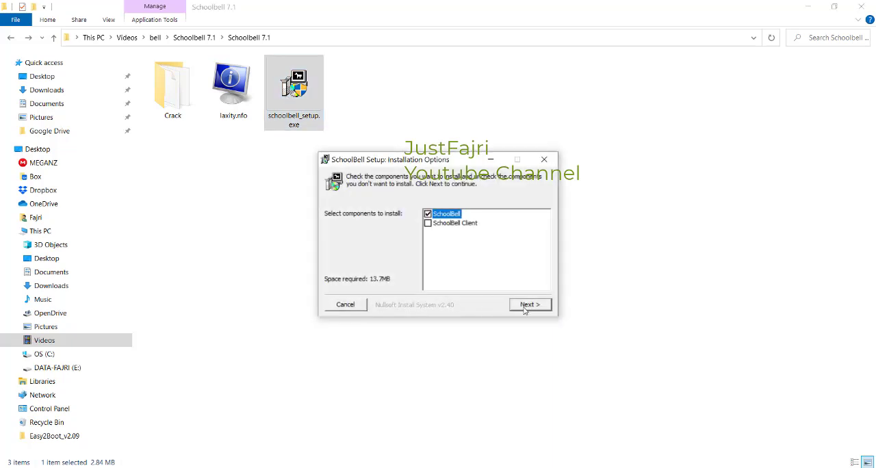
{"action": "left_click", "coordinate": [529, 305]}
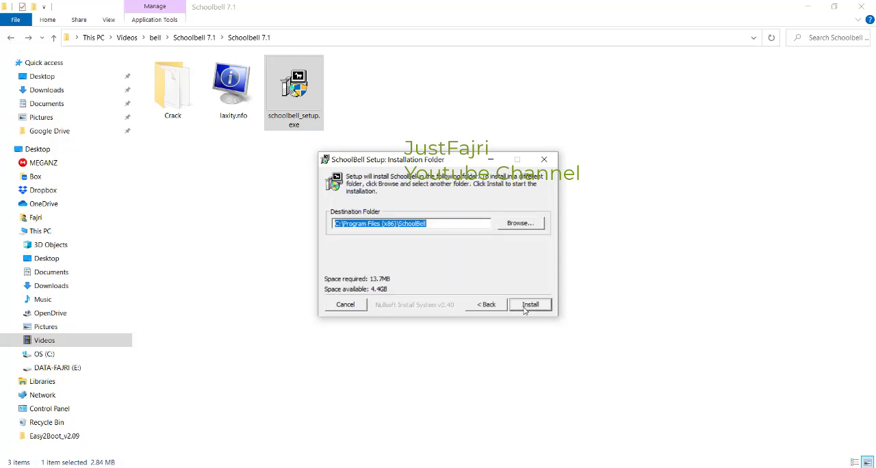
{"action": "left_click", "coordinate": [525, 309]}
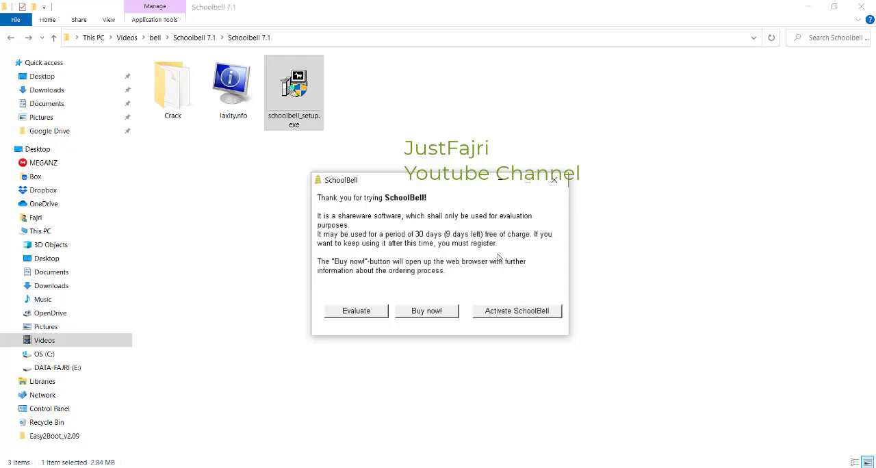
{"action": "left_click", "coordinate": [557, 183]}
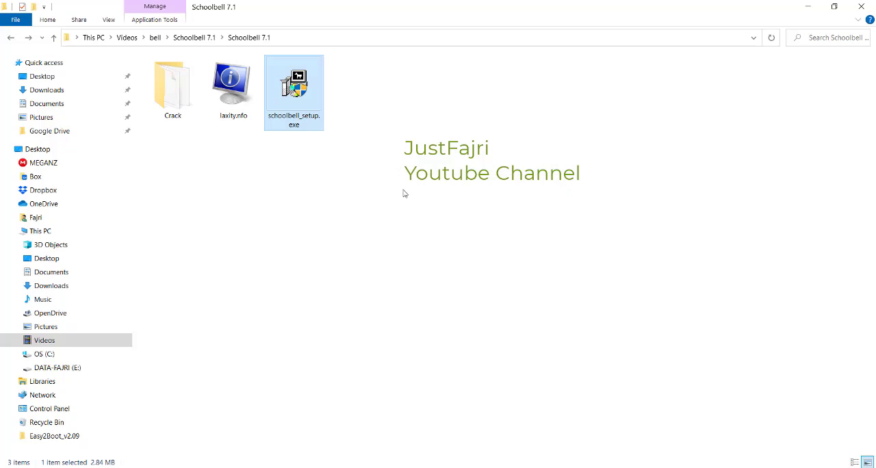
Step: Copy schoolbell.exe from the Crack folder and open C:\Program Files (x86)\SchoolBell in a new maximized file window
{"action": "double_click", "coordinate": [180, 92]}
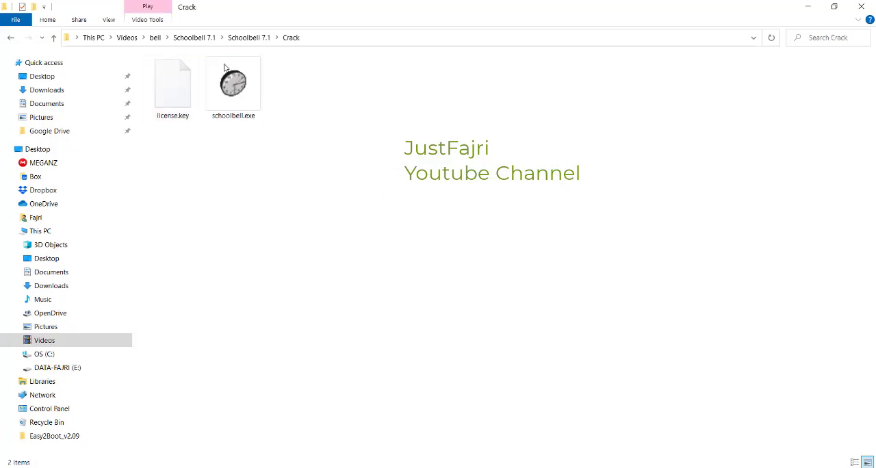
{"action": "left_click", "coordinate": [239, 92]}
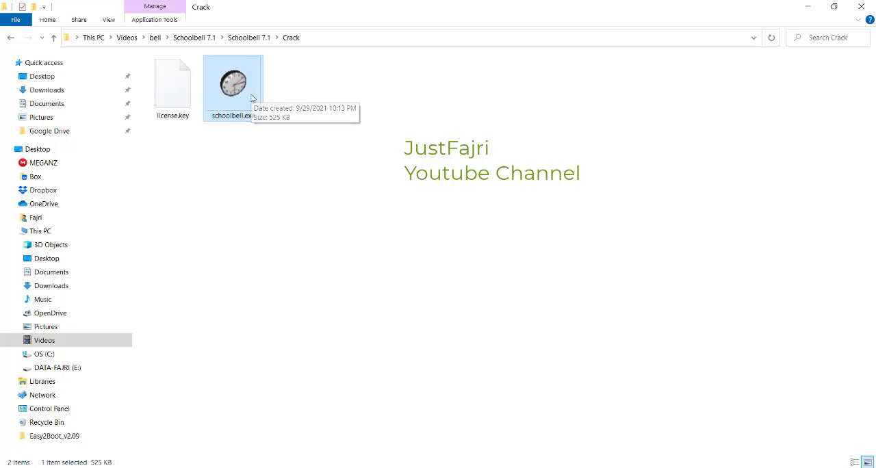
{"action": "key", "text": "super+e"}
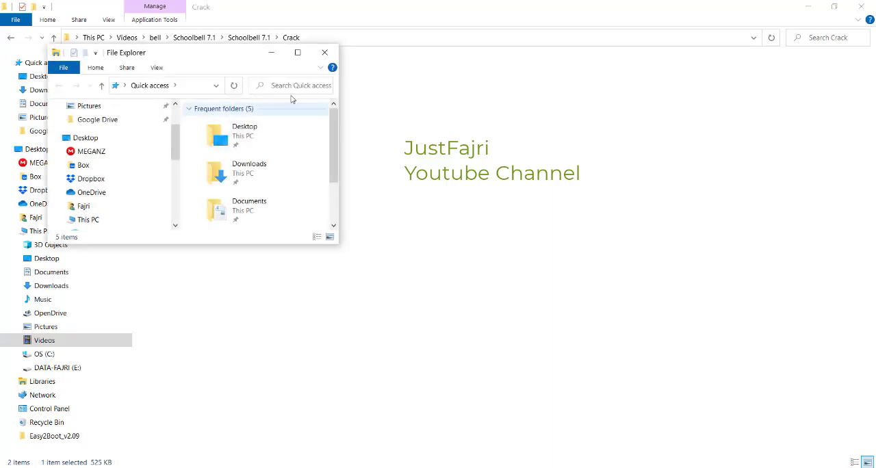
{"action": "double_click", "coordinate": [300, 61]}
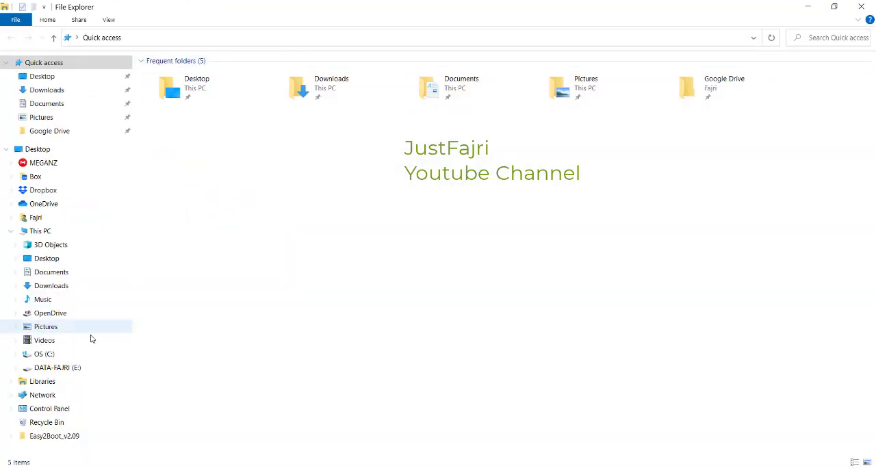
{"action": "left_click", "coordinate": [43, 353]}
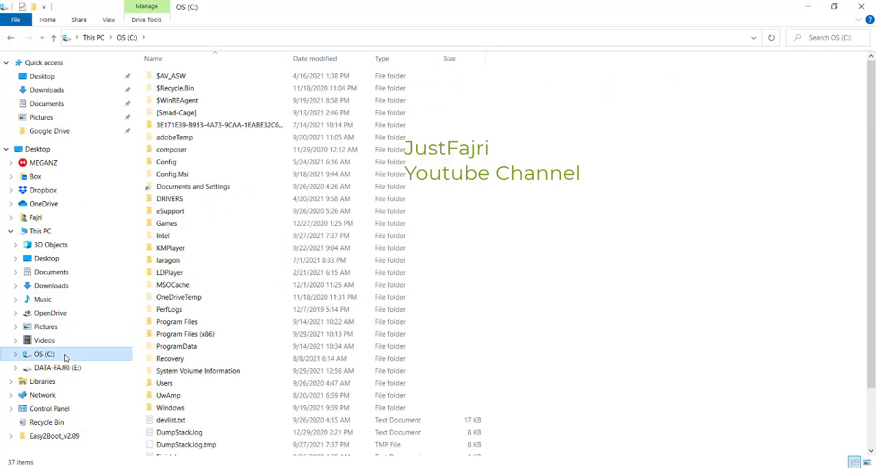
{"action": "double_click", "coordinate": [210, 337]}
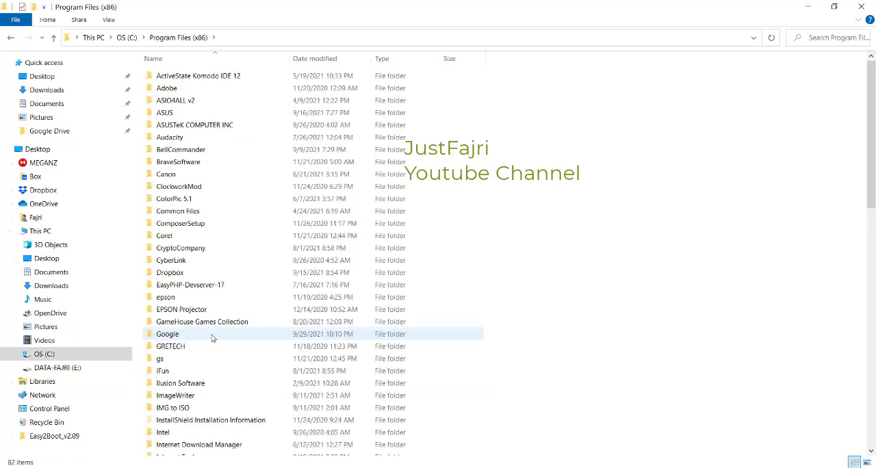
{"action": "scroll", "coordinate": [226, 293], "scroll_direction": "down", "scroll_amount": 13}
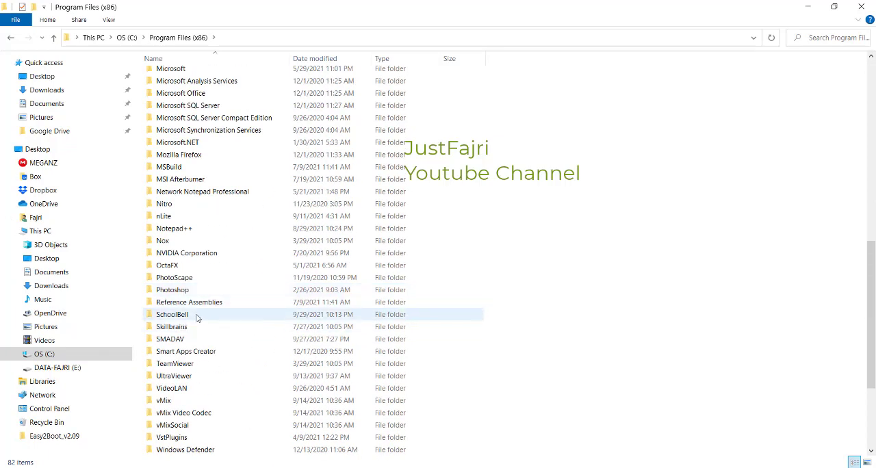
{"action": "double_click", "coordinate": [173, 315]}
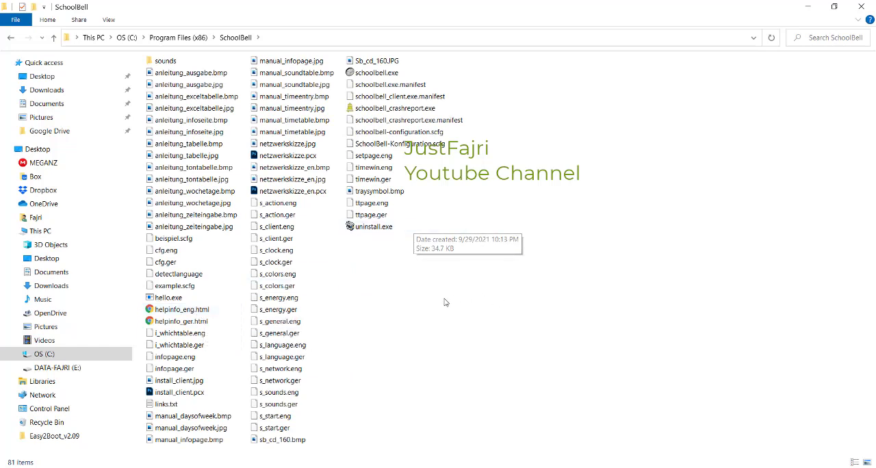
Step: Paste schoolbell.exe into the SchoolBell program folder, replacing the existing file with administrator permission
{"action": "right_click", "coordinate": [384, 267]}
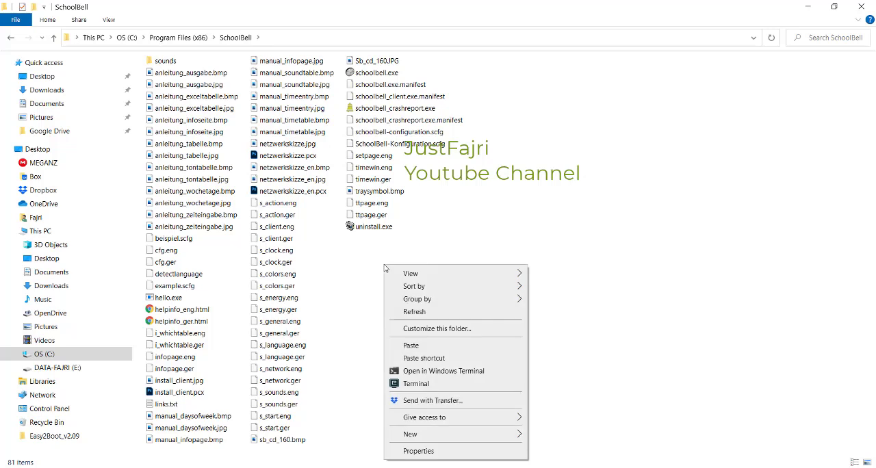
{"action": "left_click", "coordinate": [455, 351]}
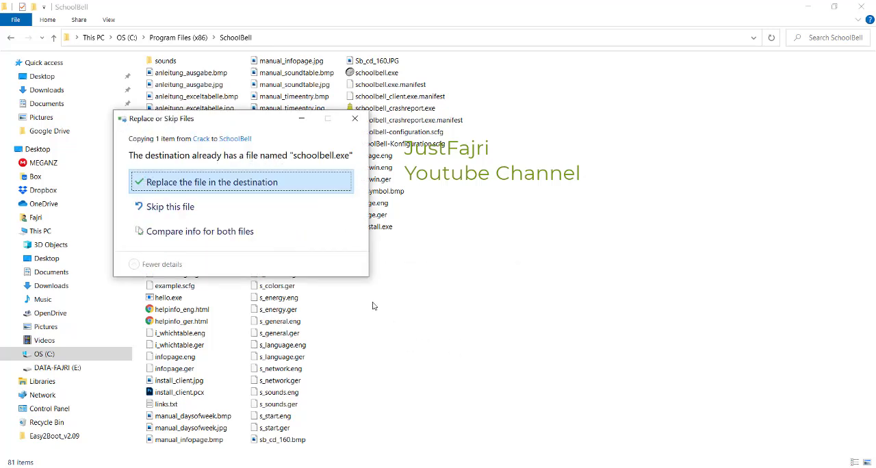
{"action": "left_click", "coordinate": [161, 183]}
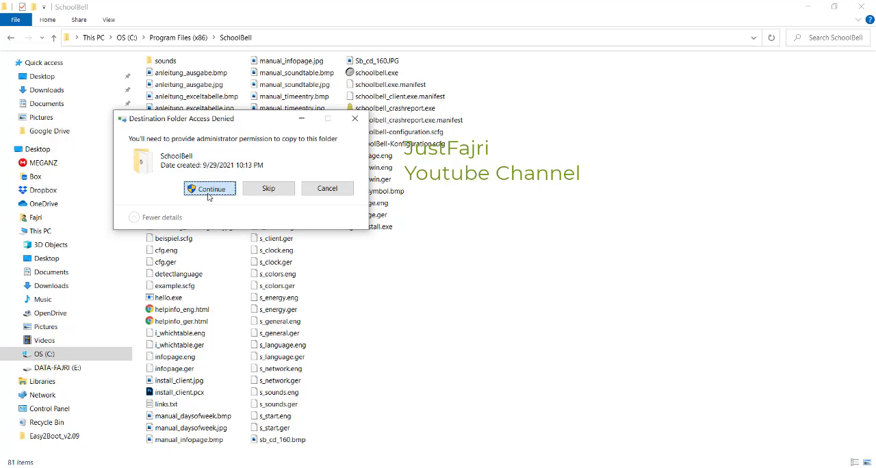
{"action": "left_click", "coordinate": [208, 193]}
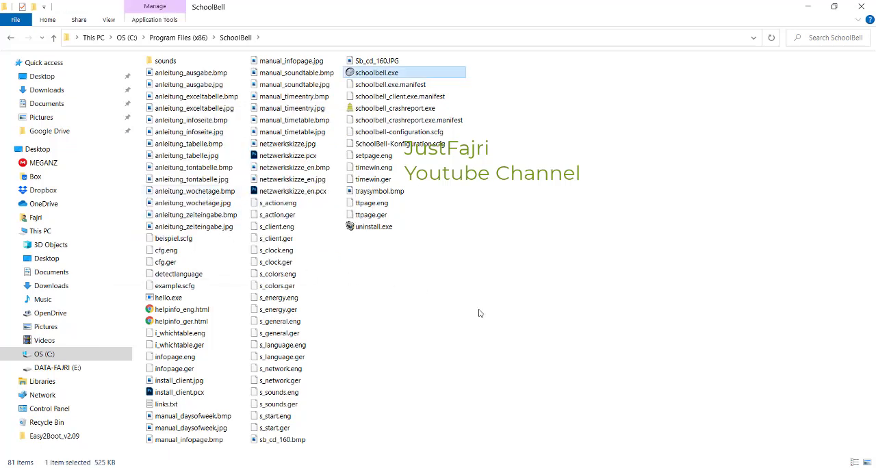
Step: Switch back to the Crack folder window and select the license.key file
{"action": "left_click", "coordinate": [183, 465]}
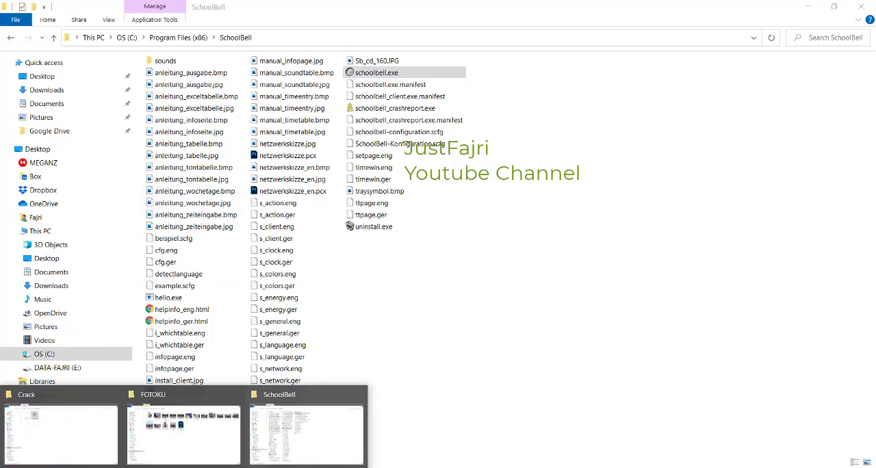
{"action": "left_click", "coordinate": [44, 434]}
{"action": "left_click", "coordinate": [272, 293]}
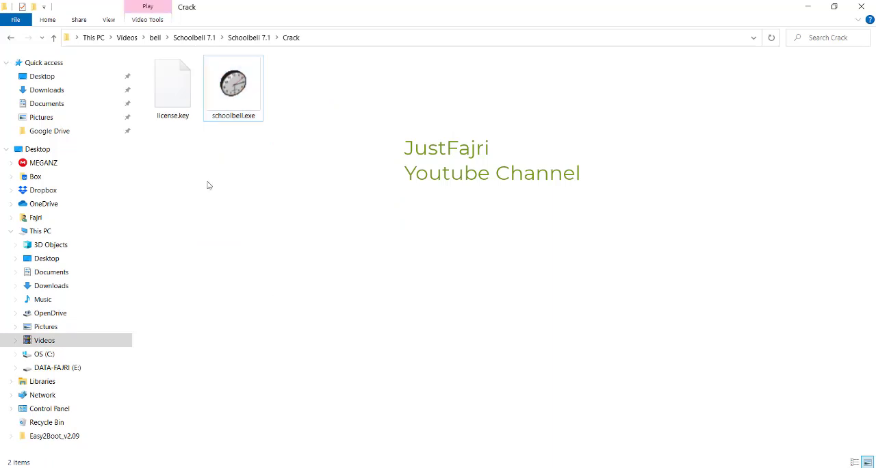
{"action": "left_click", "coordinate": [158, 94]}
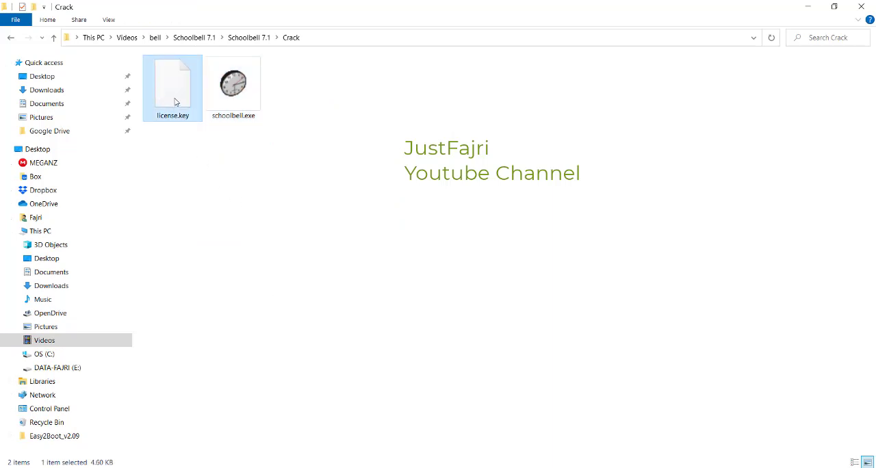
Step: Look for the schoolbell folder in C:\Users\user\AppData\Roaming and return to the root of the OS (C:) drive
{"action": "left_click", "coordinate": [57, 356]}
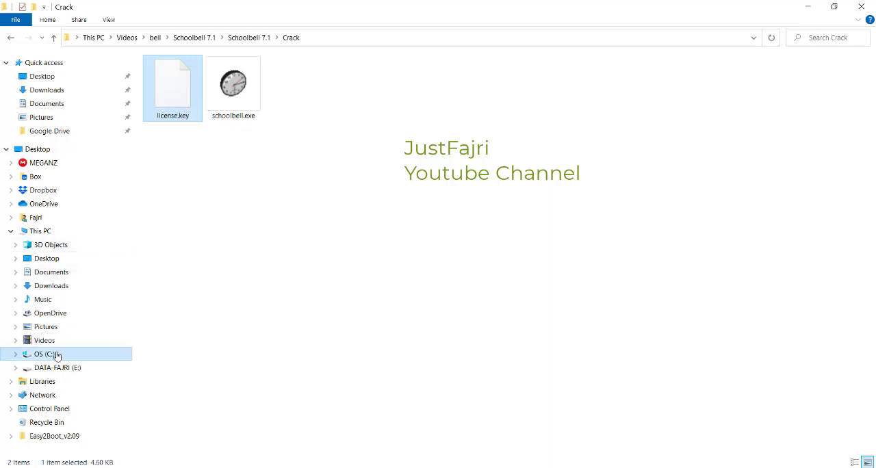
{"action": "double_click", "coordinate": [176, 388]}
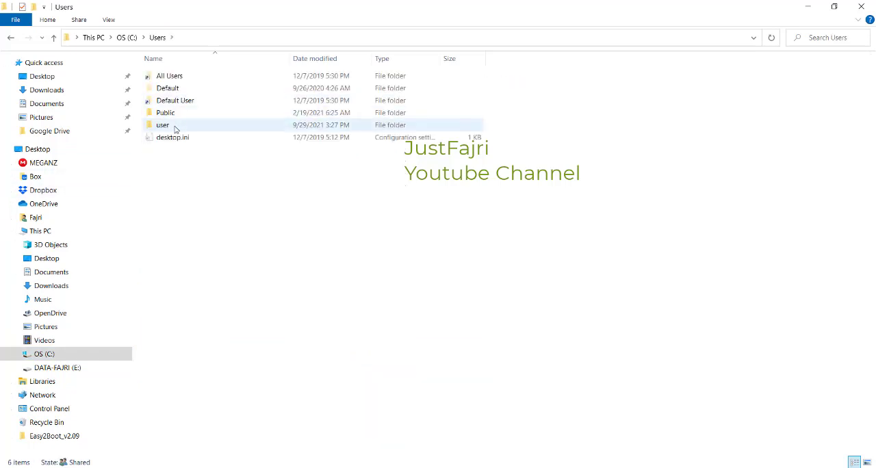
{"action": "double_click", "coordinate": [163, 126]}
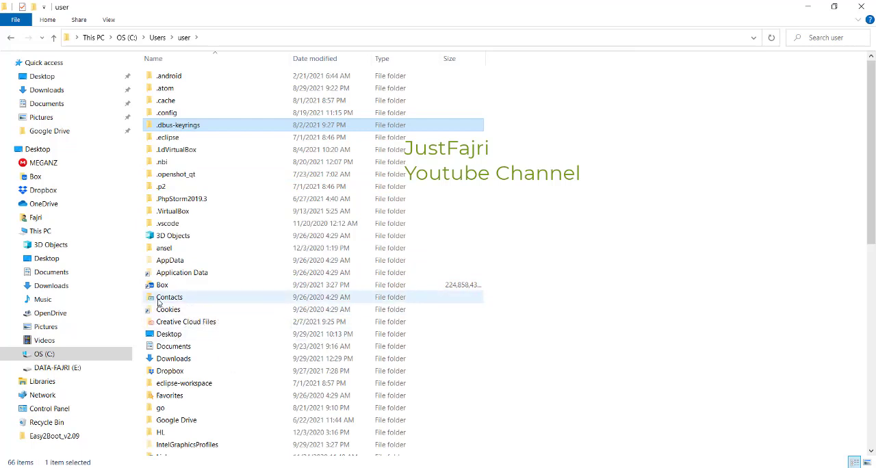
{"action": "double_click", "coordinate": [171, 261]}
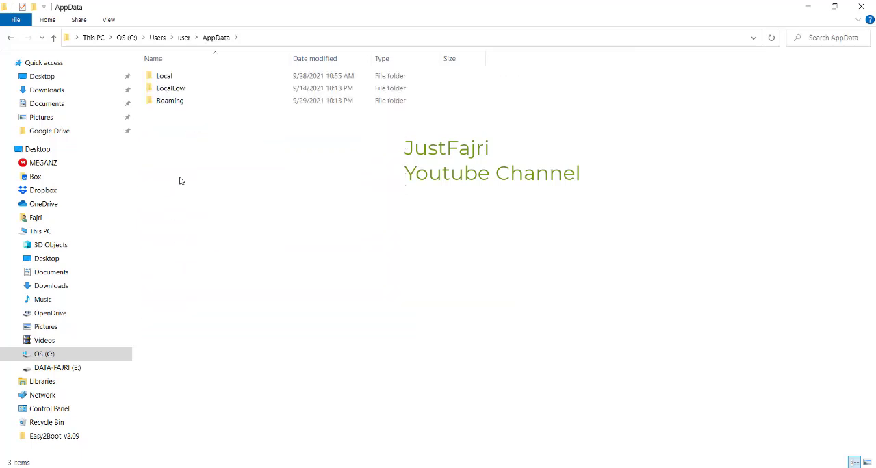
{"action": "double_click", "coordinate": [182, 102]}
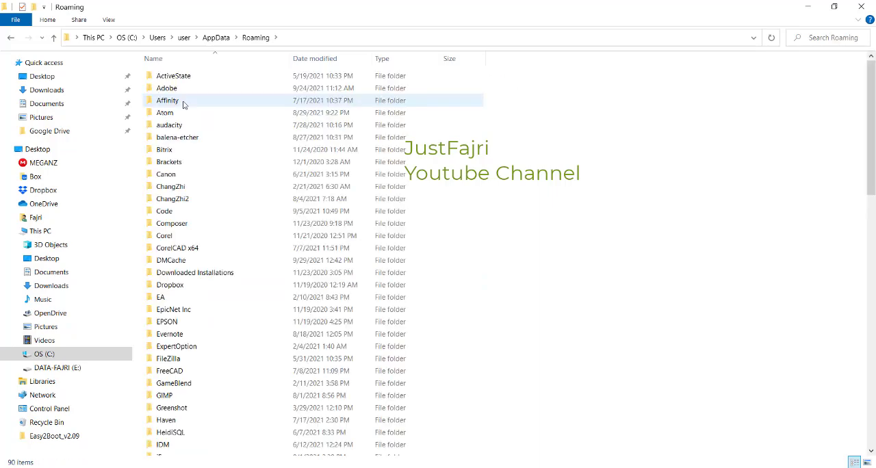
{"action": "scroll", "coordinate": [209, 343], "scroll_direction": "down", "scroll_amount": 7}
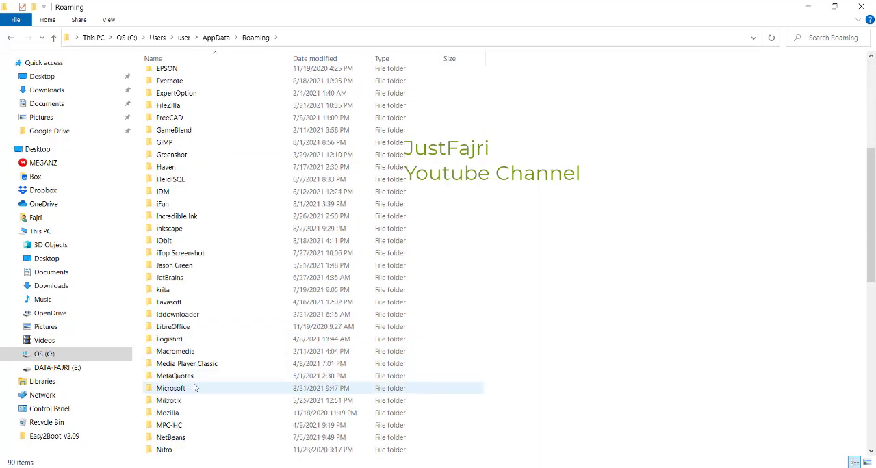
{"action": "scroll", "coordinate": [191, 388], "scroll_direction": "down", "scroll_amount": 4}
{"action": "scroll", "coordinate": [184, 390], "scroll_direction": "down", "scroll_amount": 4}
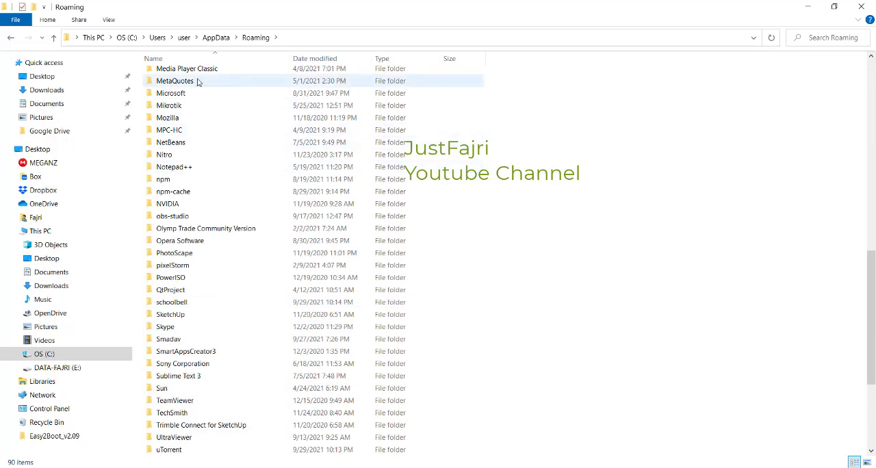
{"action": "left_click", "coordinate": [127, 37]}
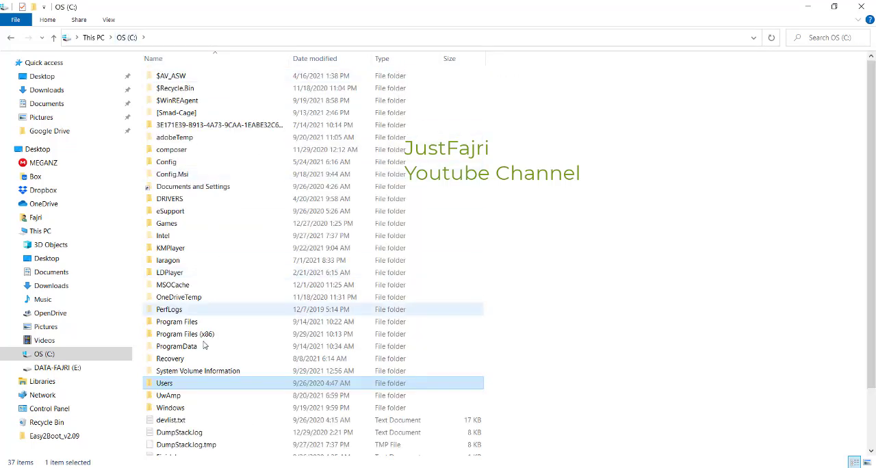
Step: Browse the contents of C:\Users\user and return to the Users folder
{"action": "left_click", "coordinate": [50, 355]}
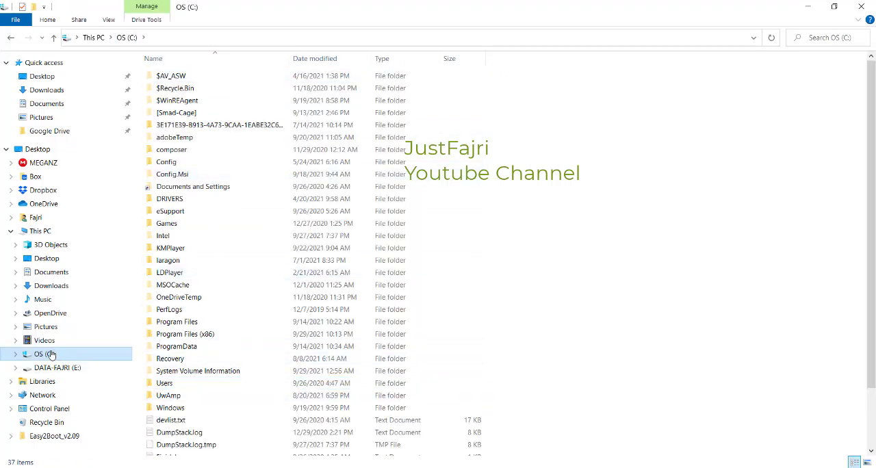
{"action": "double_click", "coordinate": [176, 385]}
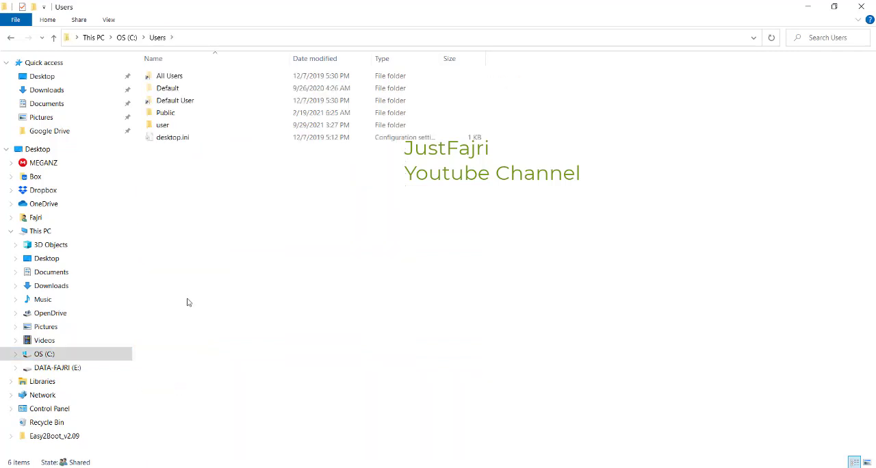
{"action": "double_click", "coordinate": [164, 126]}
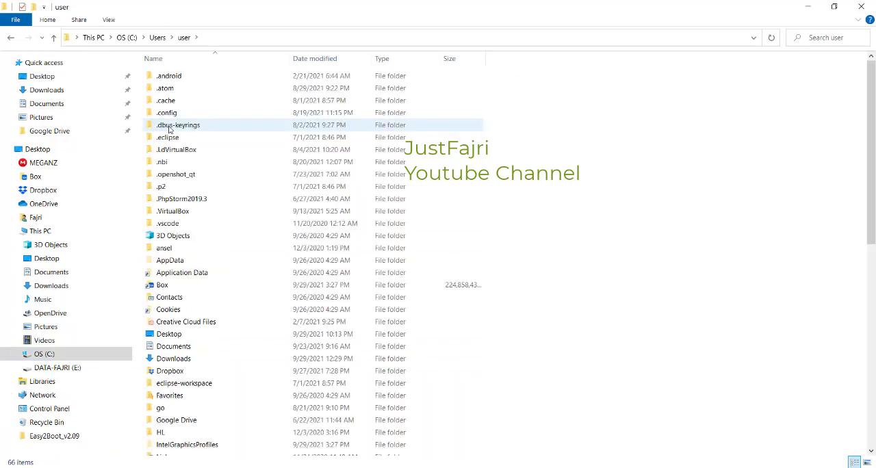
{"action": "scroll", "coordinate": [240, 356], "scroll_direction": "down", "scroll_amount": 10}
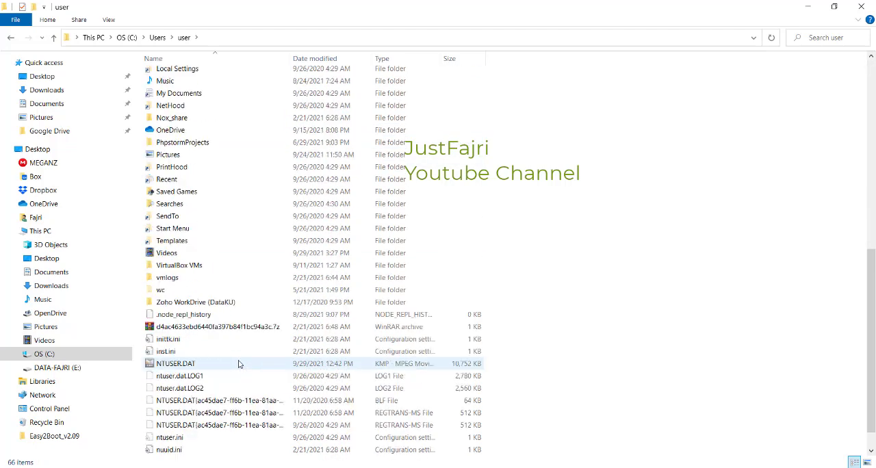
{"action": "scroll", "coordinate": [241, 363], "scroll_direction": "up", "scroll_amount": 5}
{"action": "scroll", "coordinate": [241, 365], "scroll_direction": "up", "scroll_amount": 5}
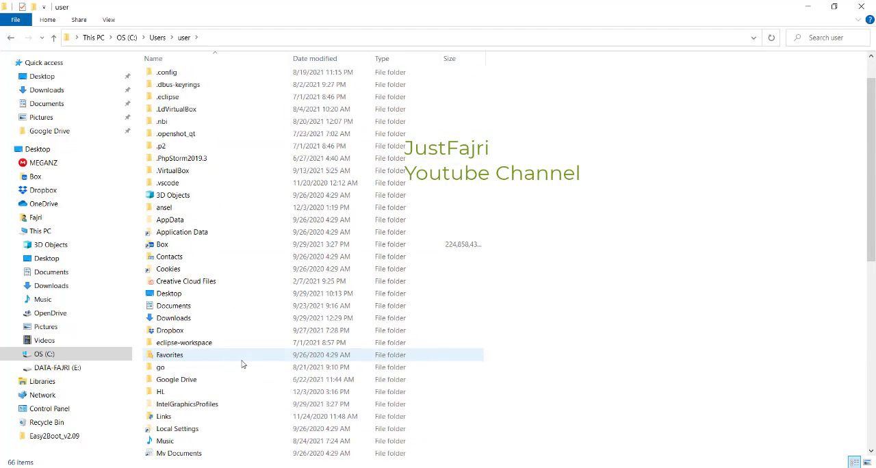
{"action": "left_click", "coordinate": [157, 38]}
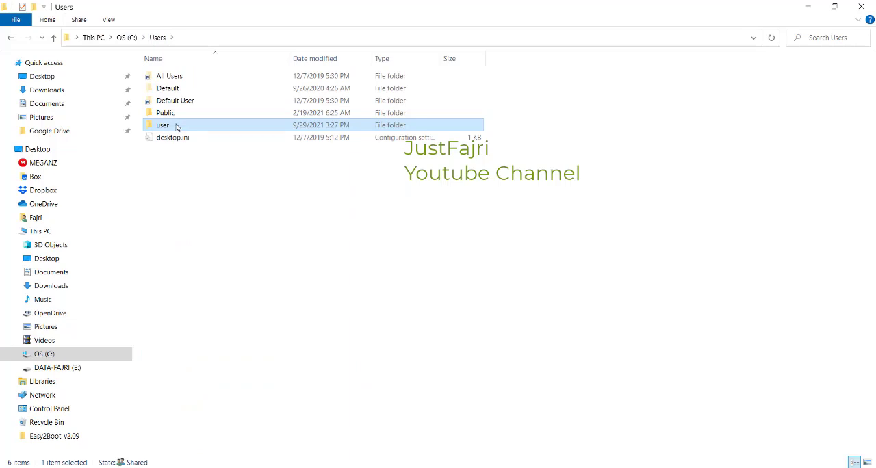
Step: Open C:\Users\user\AppData\Roaming\schoolbell and paste the copied license.key file into it
{"action": "mouse_move", "coordinate": [177, 131]}
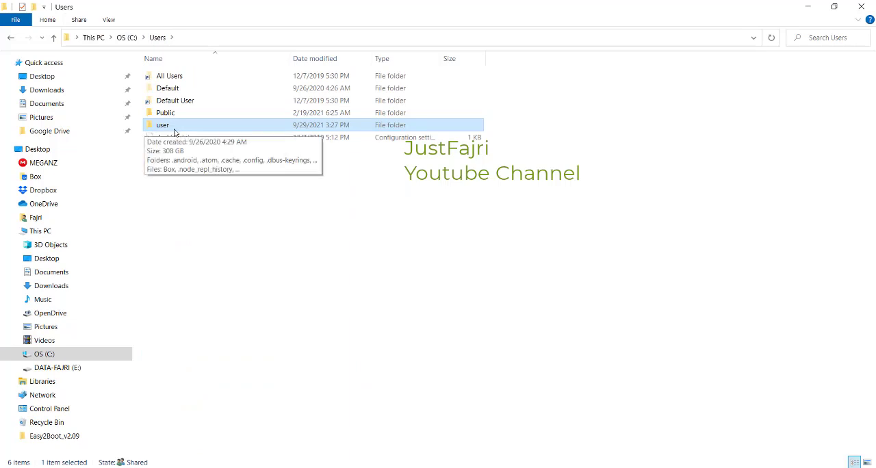
{"action": "double_click", "coordinate": [185, 131]}
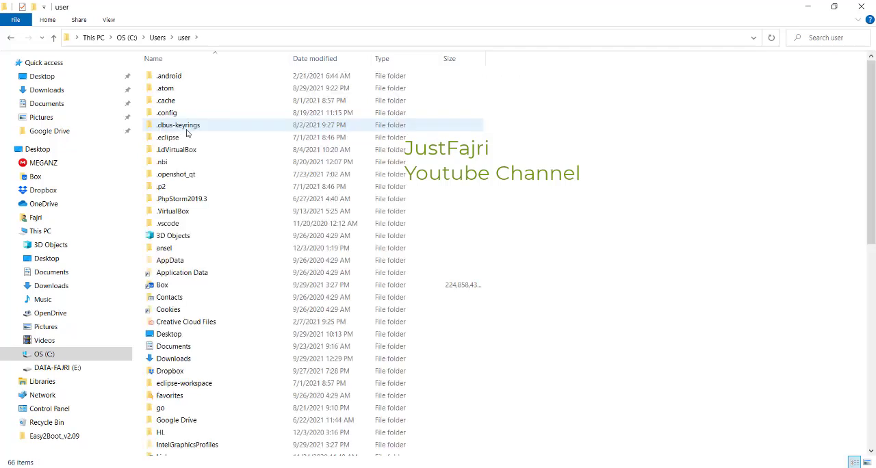
{"action": "double_click", "coordinate": [172, 261]}
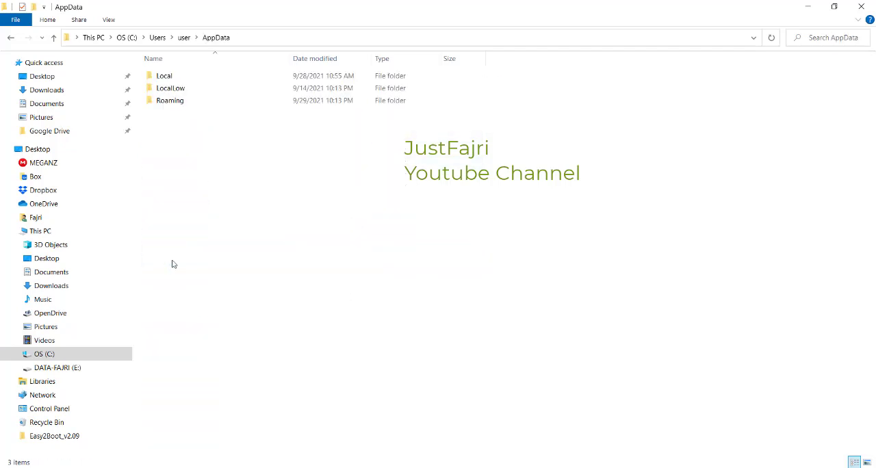
{"action": "double_click", "coordinate": [185, 102]}
{"action": "scroll", "coordinate": [198, 240], "scroll_direction": "down", "scroll_amount": 19}
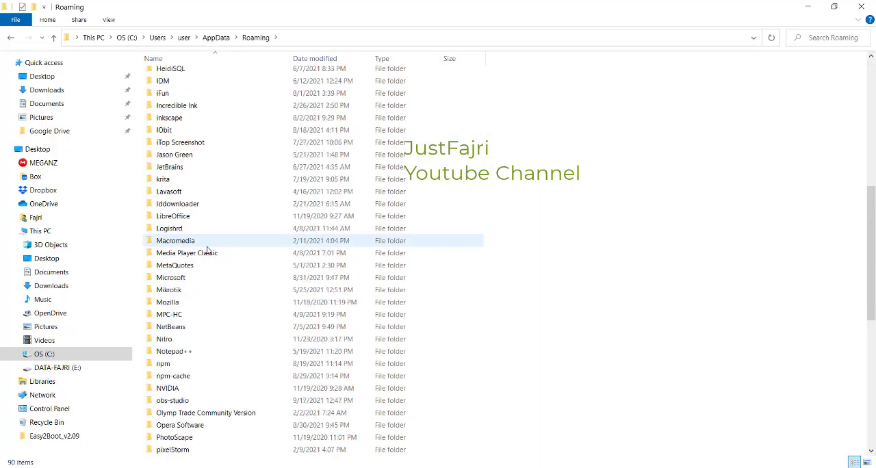
{"action": "scroll", "coordinate": [209, 251], "scroll_direction": "up", "scroll_amount": 5}
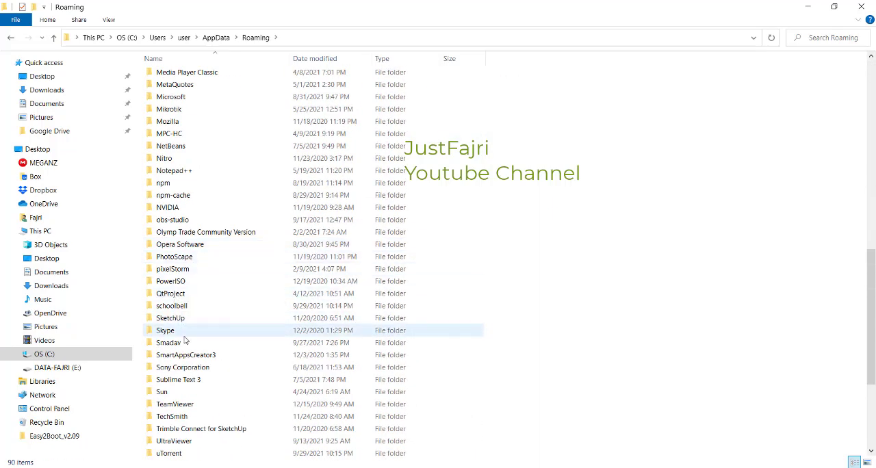
{"action": "left_click", "coordinate": [188, 308]}
{"action": "double_click", "coordinate": [188, 309]}
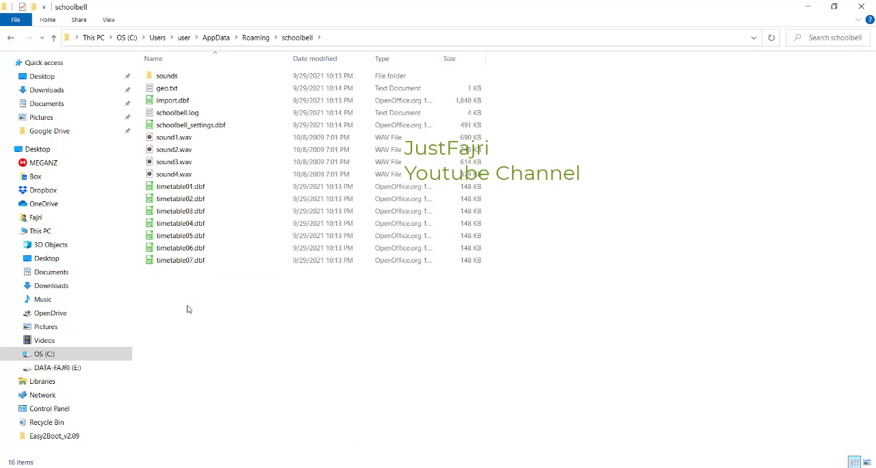
{"action": "right_click", "coordinate": [193, 299]}
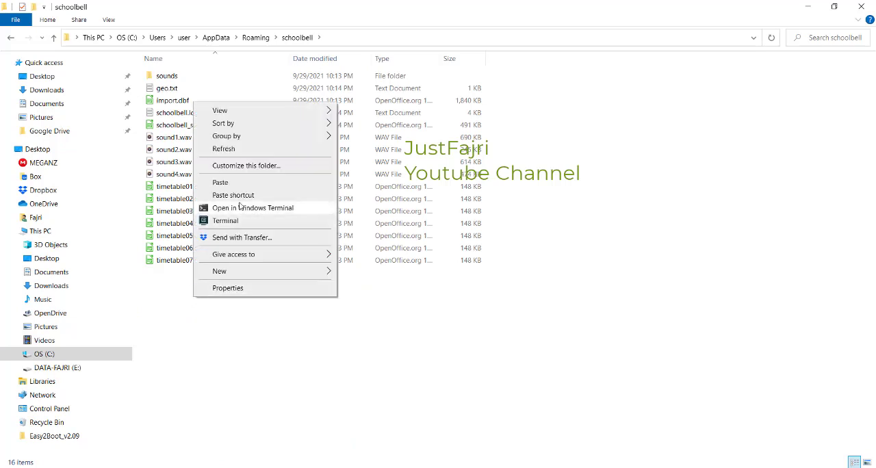
{"action": "left_click", "coordinate": [220, 182]}
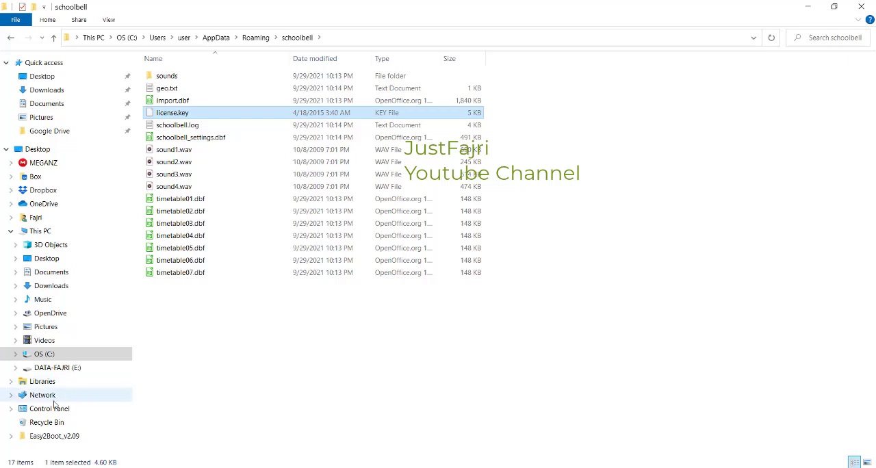
Step: Search the installed apps for sch, launch SchoolBell, and show its License page in a repositioned window
{"action": "left_click", "coordinate": [15, 467]}
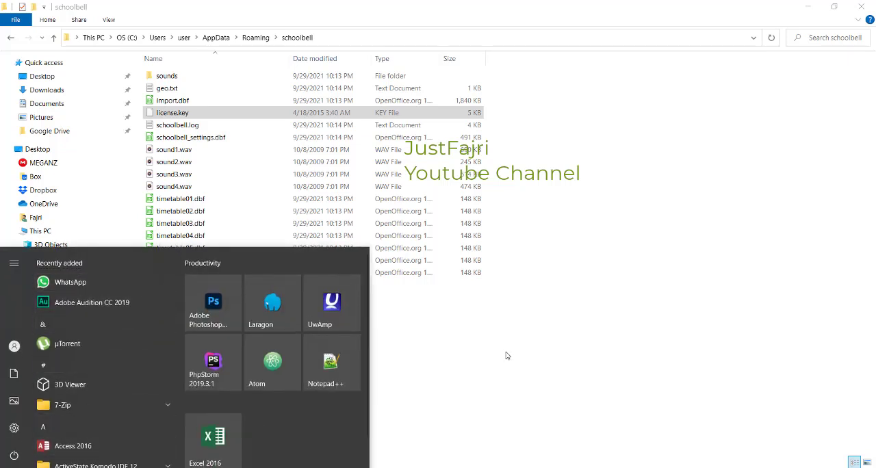
{"action": "type", "text": "sch"}
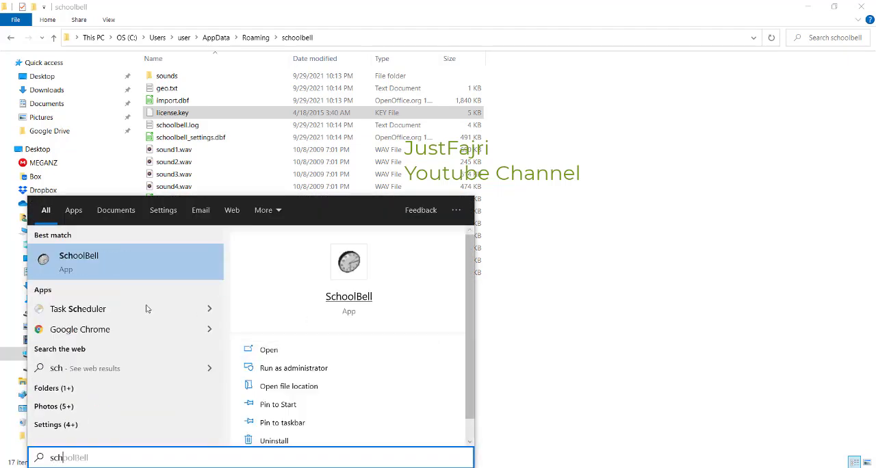
{"action": "left_click", "coordinate": [47, 263]}
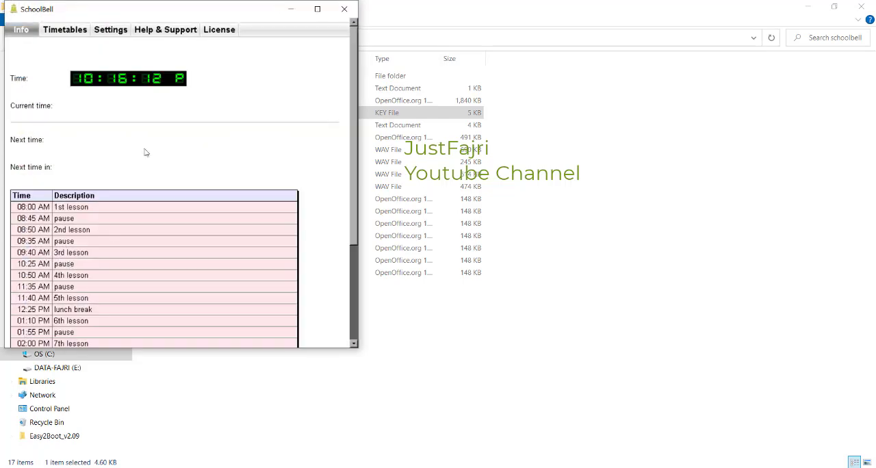
{"action": "left_click_drag", "start_coordinate": [170, 10], "coordinate": [506, 121]}
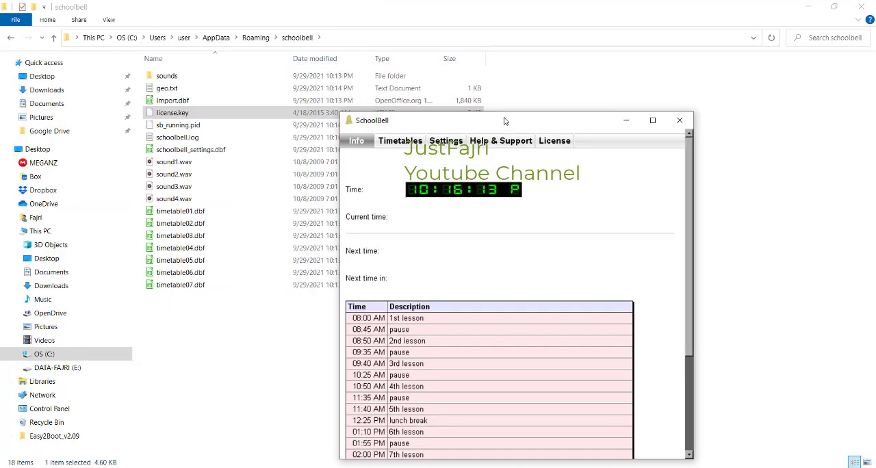
{"action": "left_click", "coordinate": [565, 140]}
{"action": "left_click_drag", "start_coordinate": [570, 123], "coordinate": [491, 60]}
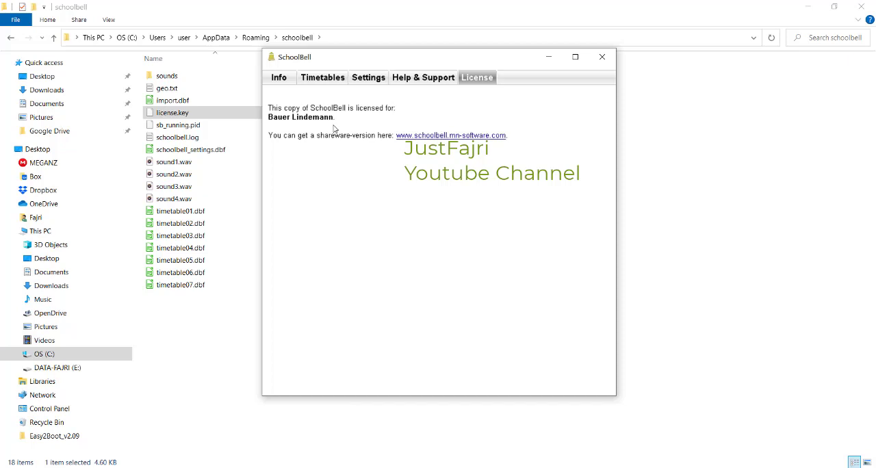
Step: Minimize the file windows and reposition the SchoolBell window over the desktop
{"action": "left_click", "coordinate": [813, 7]}
{"action": "left_click", "coordinate": [812, 7]}
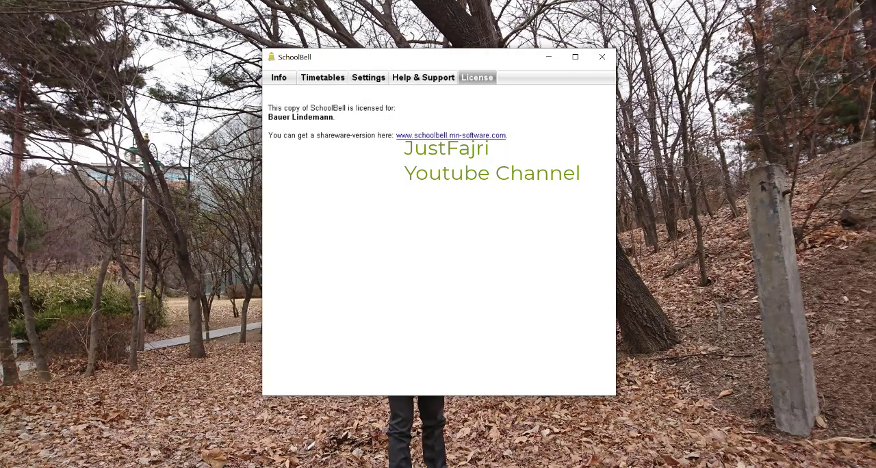
{"action": "left_click_drag", "start_coordinate": [413, 65], "coordinate": [532, 95]}
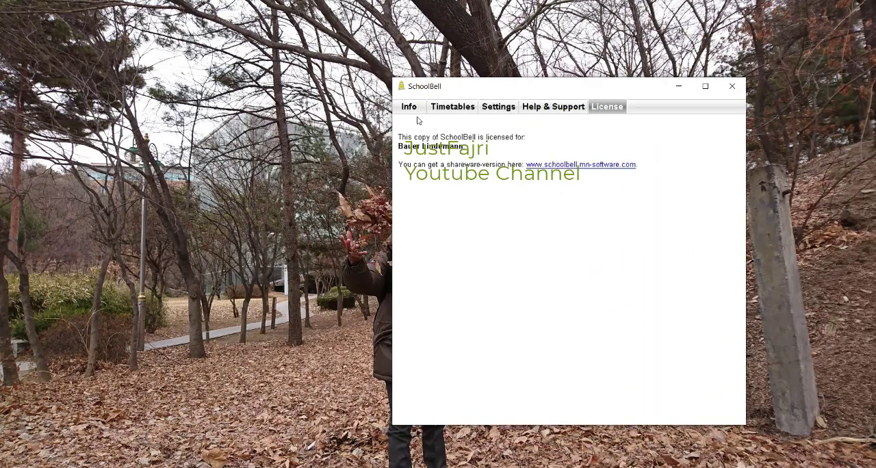
Step: Look at the Timetables page and return to the Info page
{"action": "left_click", "coordinate": [440, 104]}
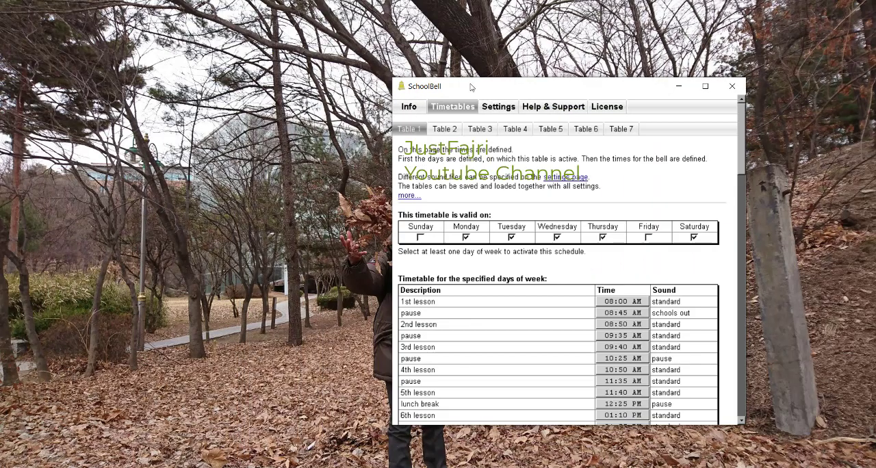
{"action": "left_click", "coordinate": [412, 114]}
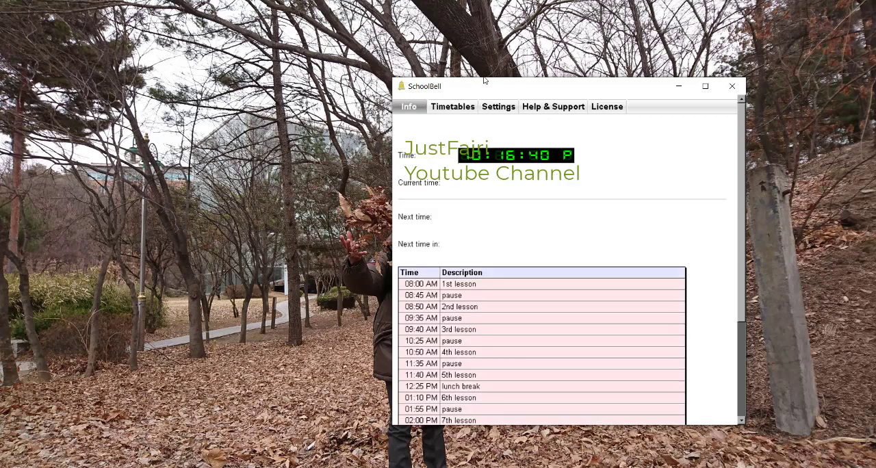
{"action": "left_click_drag", "start_coordinate": [470, 80], "coordinate": [409, 74]}
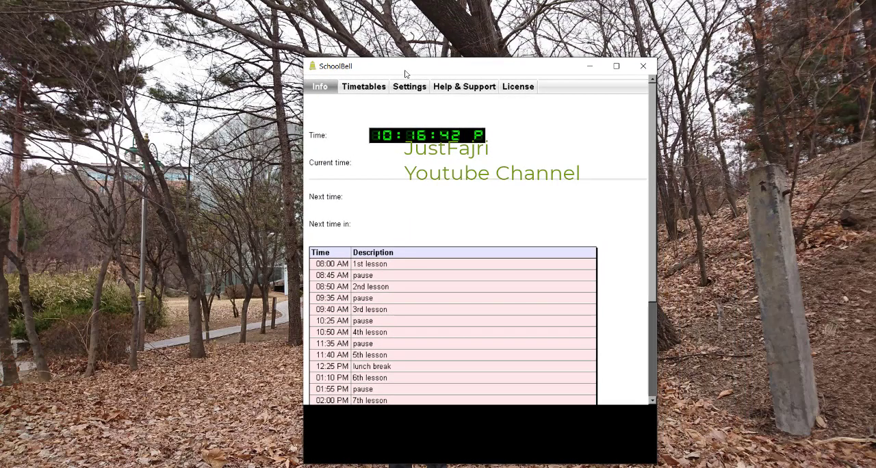
Step: On the Timetables page, rename the 1st lesson in Table 1 to Pelajaran 1
{"action": "left_click", "coordinate": [356, 91]}
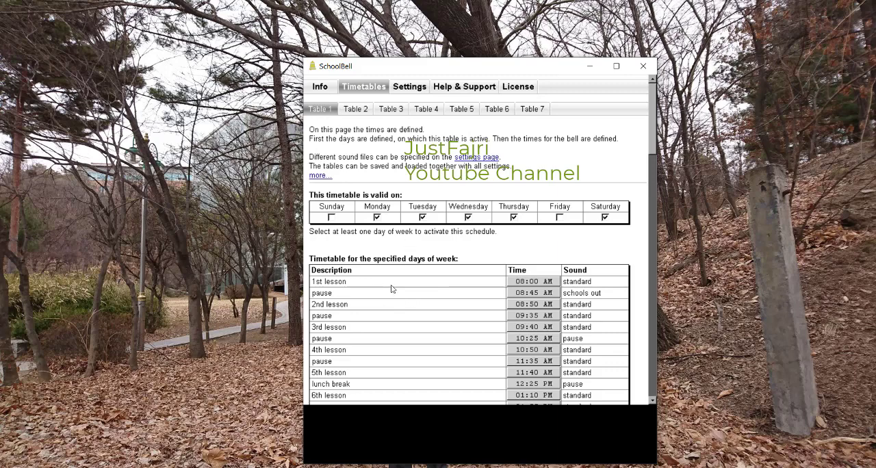
{"action": "left_click", "coordinate": [328, 286]}
{"action": "double_click", "coordinate": [327, 285]}
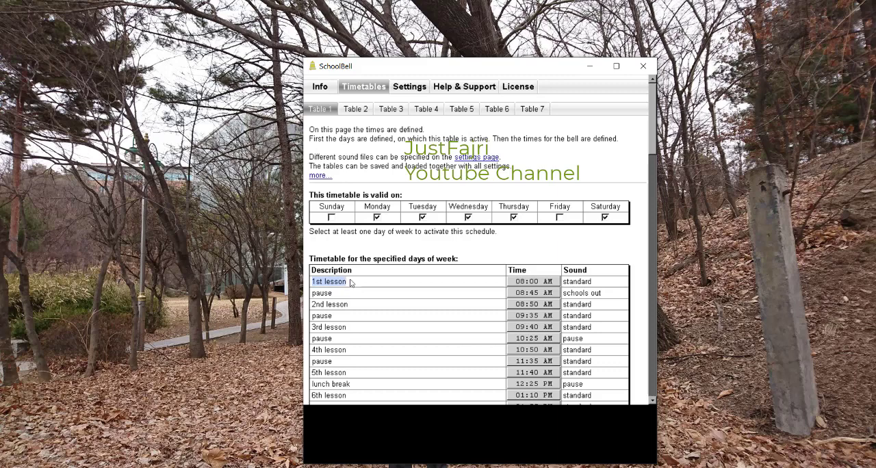
{"action": "left_click_drag", "start_coordinate": [348, 280], "coordinate": [314, 282]}
{"action": "key", "text": "BackSpace"}
{"action": "type", "text": "Pelajaran 1"}
Step: Rename the 2nd lesson in Table 1 to Pelajaran 2
{"action": "double_click", "coordinate": [343, 310]}
{"action": "type", "text": "2"}
{"action": "key", "text": "BackSpace"}
{"action": "type", "text": "Pelajaran 2"}
Step: Rename the pause rows directly before and after Pelajaran 2 to Istirahat
{"action": "double_click", "coordinate": [333, 294]}
{"action": "type", "text": "Istirahat"}
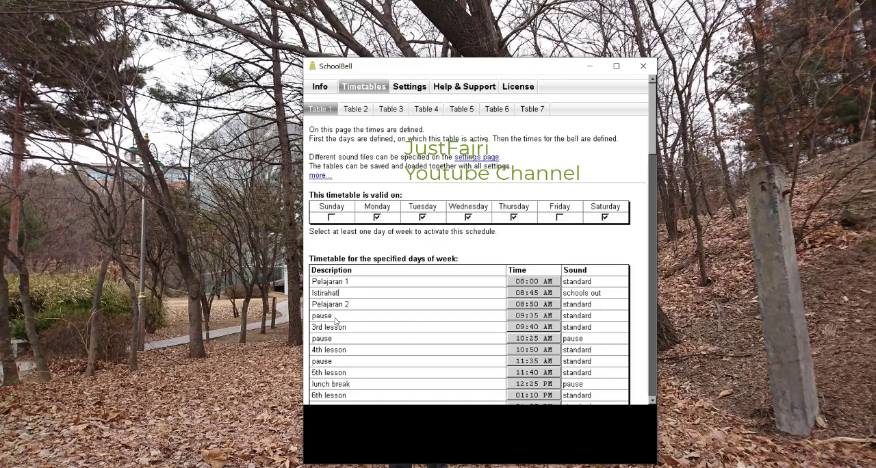
{"action": "double_click", "coordinate": [334, 317]}
{"action": "type", "text": "Istirahat"}
Step: Rename the 3rd lesson to Pelajaran 3 and the pause row after it to Pulang
{"action": "double_click", "coordinate": [321, 331]}
{"action": "type", "text": "Pe"}
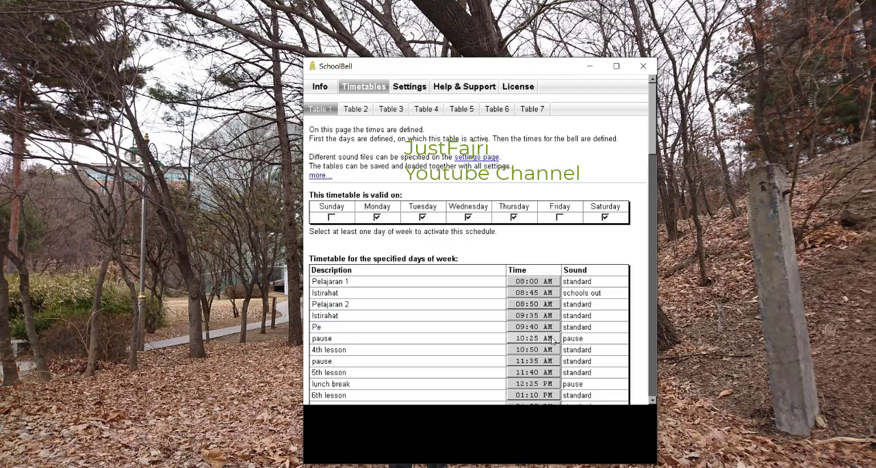
{"action": "type", "text": "lajaran 3"}
{"action": "double_click", "coordinate": [322, 338]}
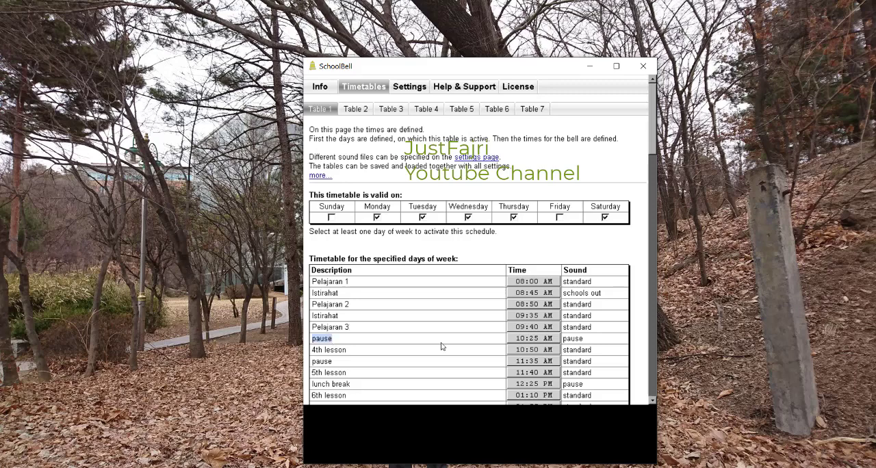
{"action": "type", "text": "Pulang"}
Step: Clear the descriptions of the five rows from the 4th lesson through the 6th lesson
{"action": "double_click", "coordinate": [348, 353]}
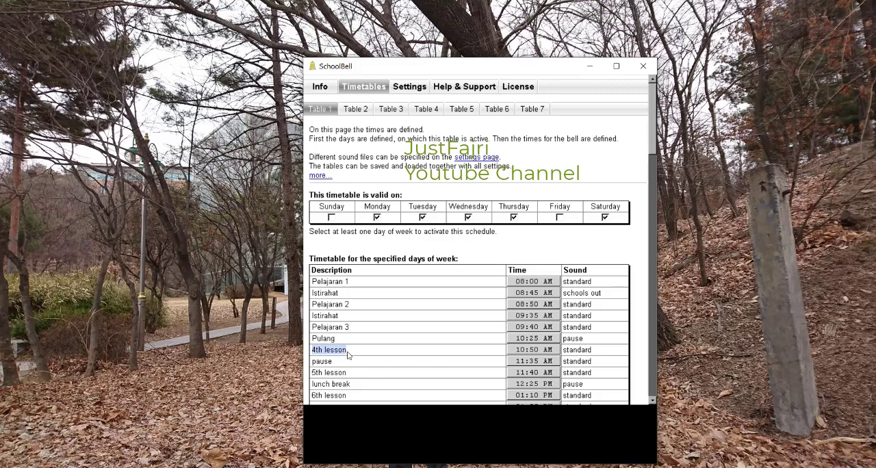
{"action": "key", "text": "BackSpace"}
{"action": "double_click", "coordinate": [338, 364]}
{"action": "key", "text": "BackSpace"}
{"action": "double_click", "coordinate": [340, 374]}
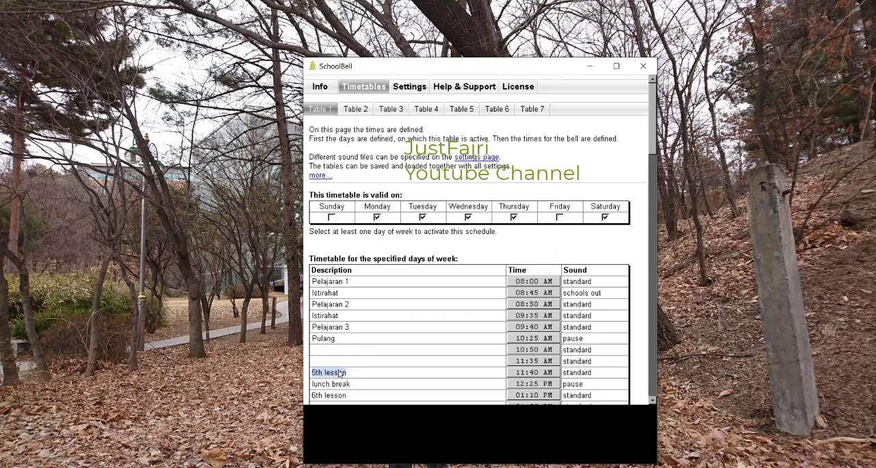
{"action": "key", "text": "BackSpace"}
{"action": "double_click", "coordinate": [345, 386]}
{"action": "key", "text": "BackSpace"}
{"action": "double_click", "coordinate": [344, 396]}
{"action": "key", "text": "BackSpace"}
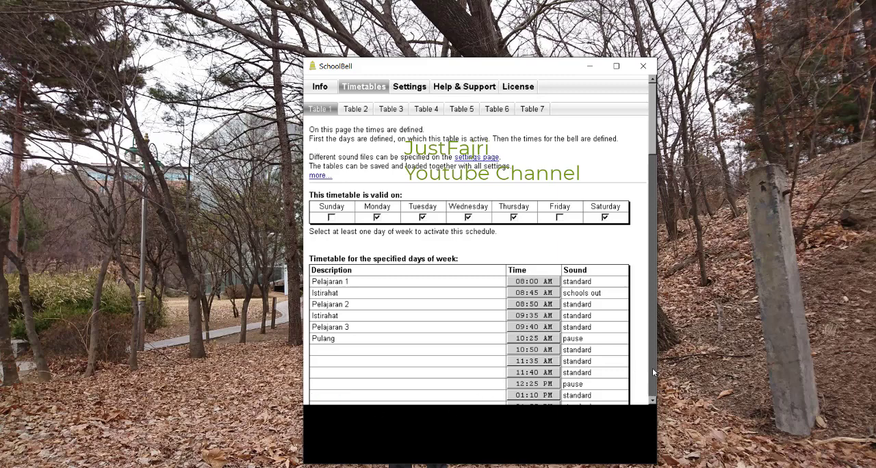
Step: Delete the four bell times from 10:50 AM through 12:25 PM in the blank rows below Pulang in Table 1
{"action": "left_click", "coordinate": [539, 352]}
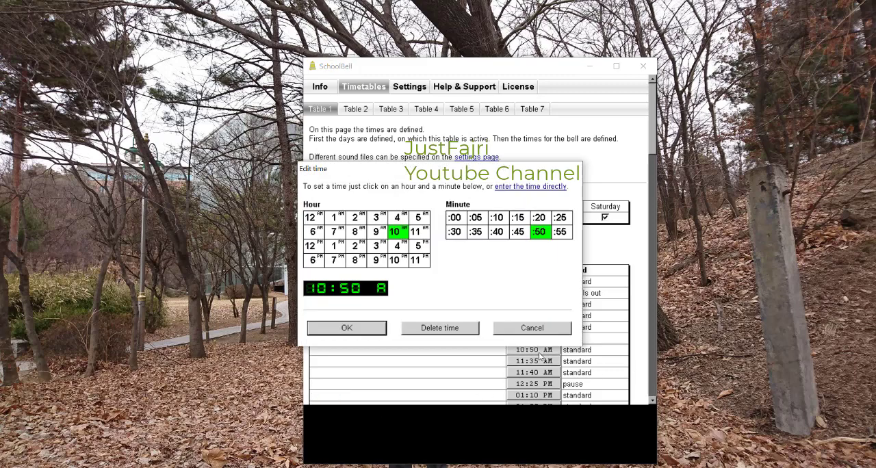
{"action": "left_click", "coordinate": [458, 328]}
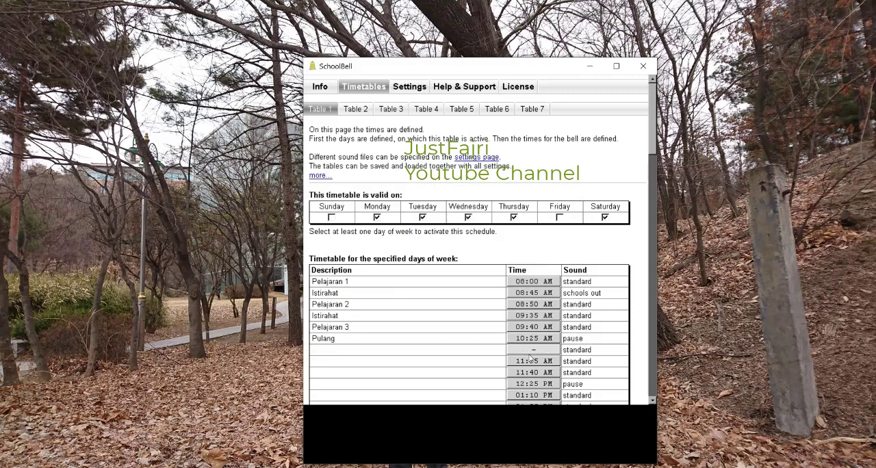
{"action": "left_click", "coordinate": [541, 362]}
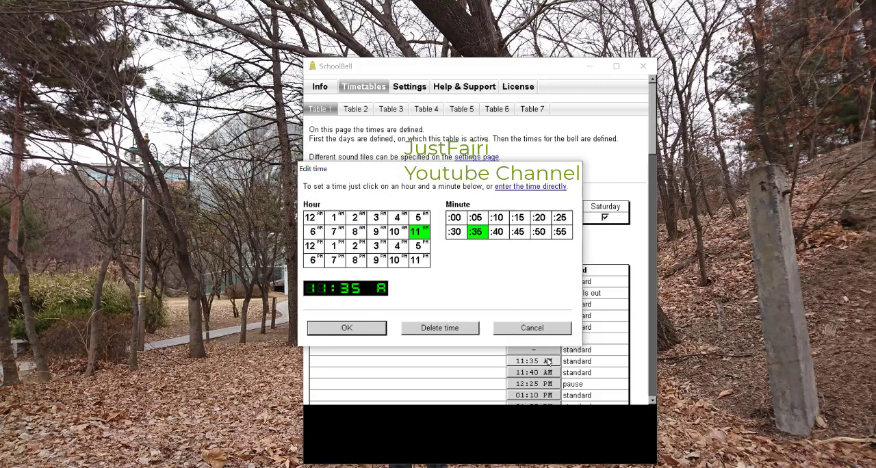
{"action": "left_click", "coordinate": [457, 328]}
{"action": "left_click", "coordinate": [533, 376]}
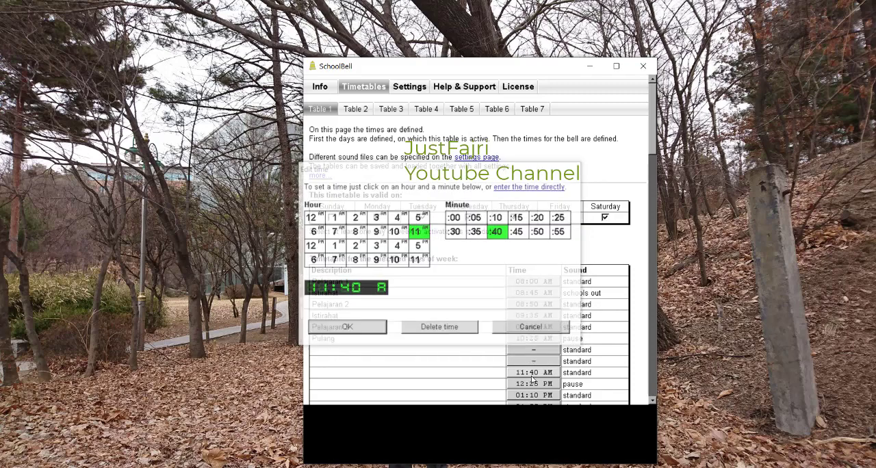
{"action": "left_click", "coordinate": [440, 329]}
{"action": "left_click", "coordinate": [528, 386]}
{"action": "left_click", "coordinate": [439, 327]}
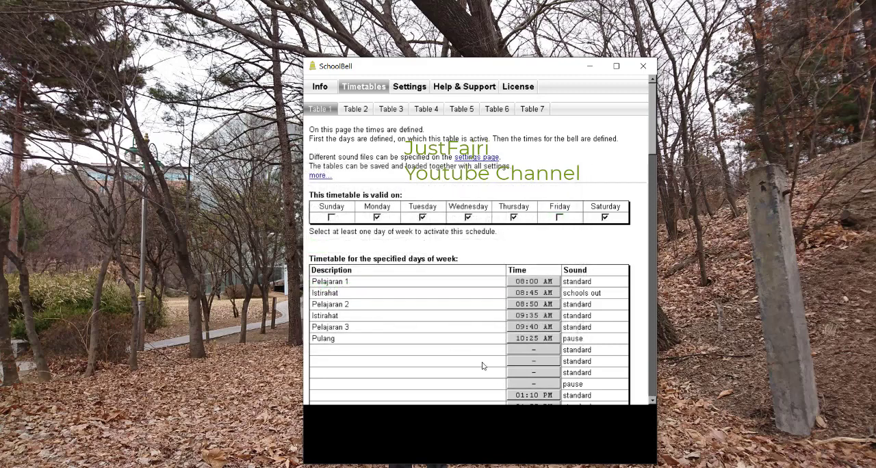
Step: Clear the descriptions of the 7th lesson row and the pause rows directly before and after it
{"action": "scroll", "coordinate": [483, 364], "scroll_direction": "down", "scroll_amount": 8}
{"action": "scroll", "coordinate": [536, 258], "scroll_direction": "up", "scroll_amount": 2}
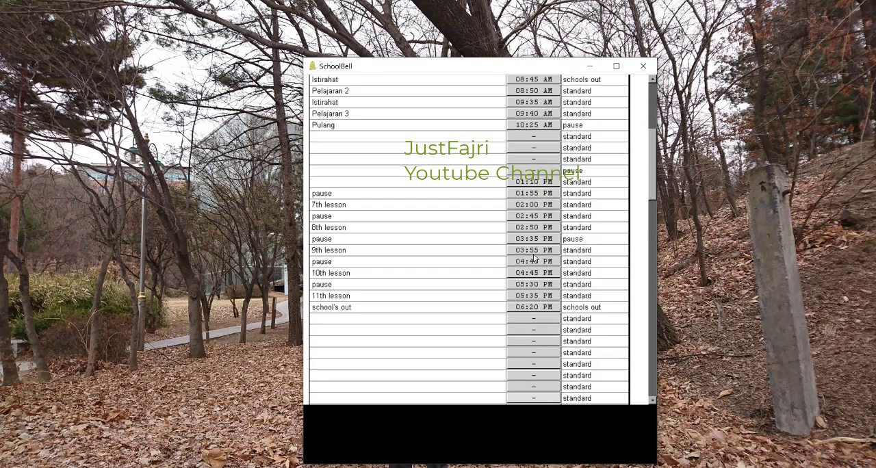
{"action": "left_click", "coordinate": [347, 194]}
{"action": "key", "text": "Delete"}
{"action": "left_click", "coordinate": [345, 207]}
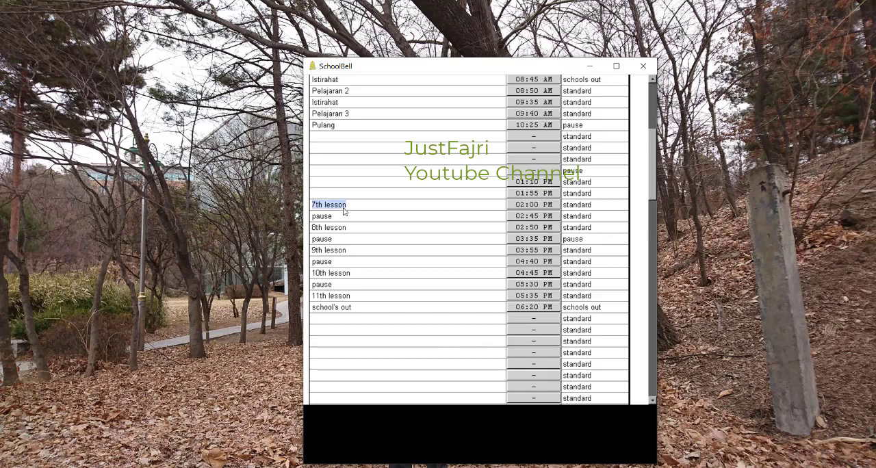
{"action": "key", "text": "Delete"}
{"action": "left_click", "coordinate": [346, 214]}
{"action": "key", "text": "Delete"}
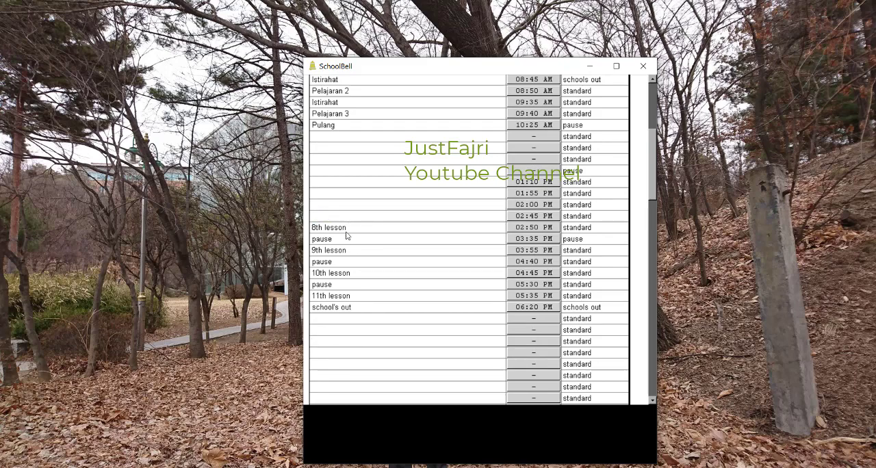
Step: Clear the descriptions of the 8th lesson, the 9th lesson and the pause row following each of them
{"action": "left_click", "coordinate": [349, 229]}
{"action": "key", "text": "Delete"}
{"action": "left_click", "coordinate": [341, 239]}
{"action": "key", "text": "Delete"}
{"action": "left_click", "coordinate": [335, 250]}
{"action": "key", "text": "Delete"}
{"action": "left_click", "coordinate": [334, 264]}
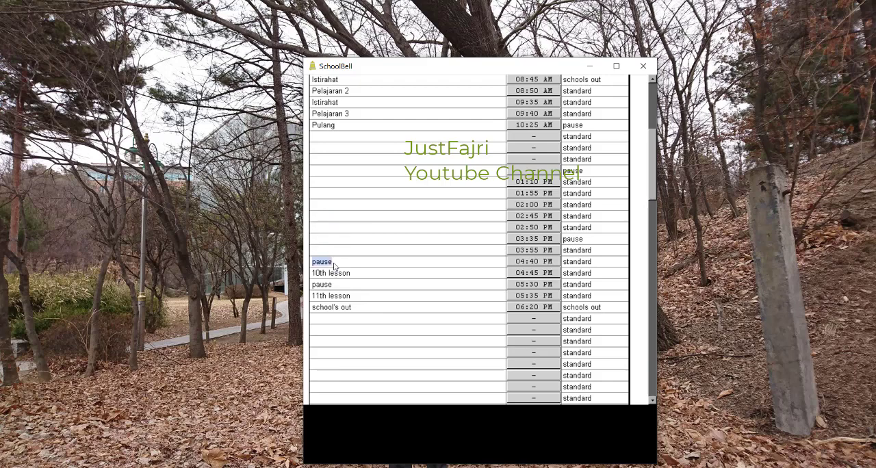
{"action": "key", "text": "Delete"}
Step: Clear the descriptions of the remaining rows from the 10th lesson through school's out
{"action": "left_click", "coordinate": [334, 274]}
{"action": "key", "text": "Delete"}
{"action": "left_click", "coordinate": [334, 284]}
{"action": "key", "text": "Delete"}
{"action": "left_click", "coordinate": [334, 296]}
{"action": "key", "text": "Delete"}
{"action": "left_click", "coordinate": [336, 307]}
{"action": "key", "text": "Delete"}
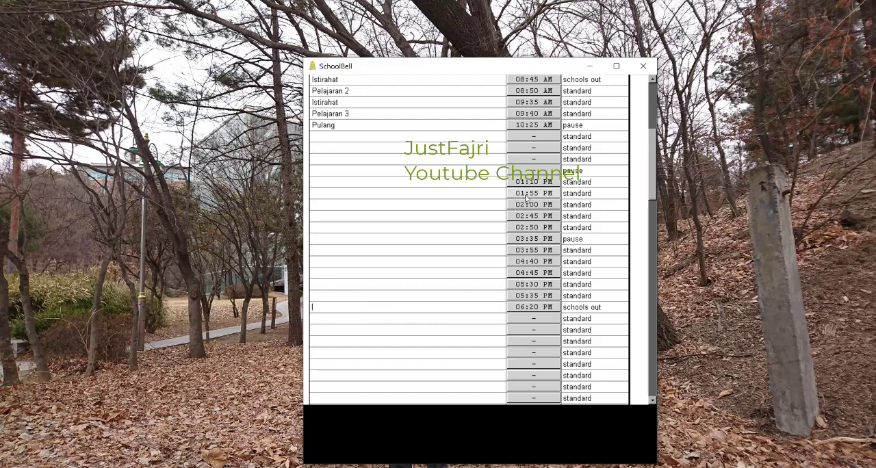
Step: Delete the 01:10 PM, 01:55 PM and 02:00 PM bell times from Table 1
{"action": "left_click", "coordinate": [528, 182]}
{"action": "left_click", "coordinate": [438, 326]}
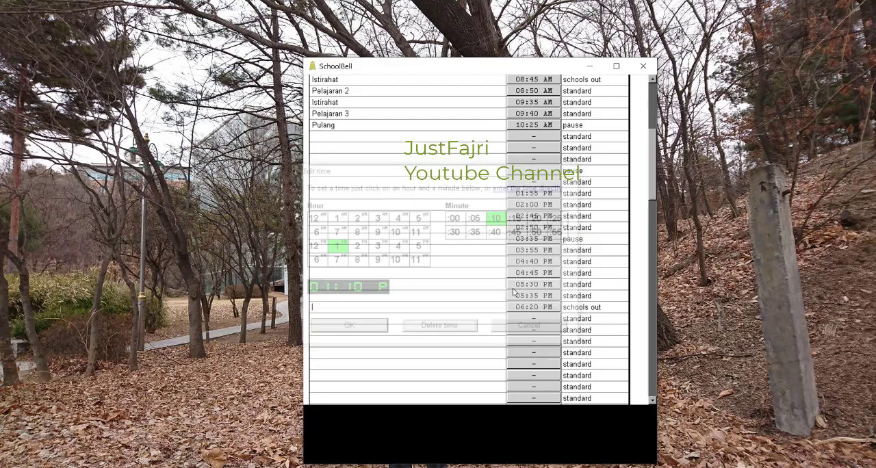
{"action": "left_click", "coordinate": [531, 193]}
{"action": "left_click", "coordinate": [459, 328]}
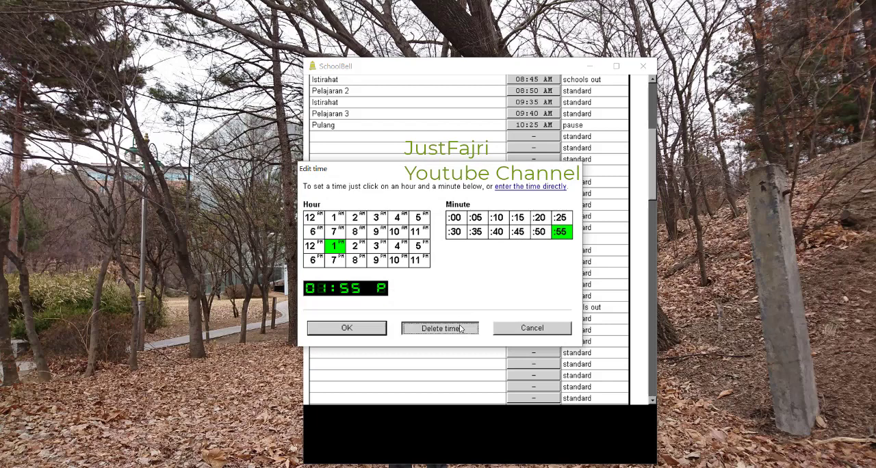
{"action": "left_click", "coordinate": [536, 205]}
{"action": "left_click", "coordinate": [445, 328]}
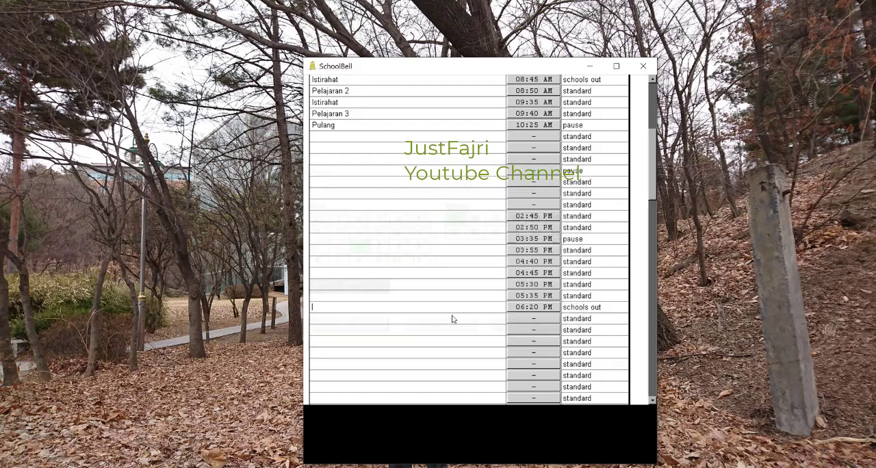
Step: Choose the standard sound for the Pelajaran 1 bell in Table 1
{"action": "left_click_drag", "start_coordinate": [653, 159], "coordinate": [653, 115]}
{"action": "left_click", "coordinate": [579, 284]}
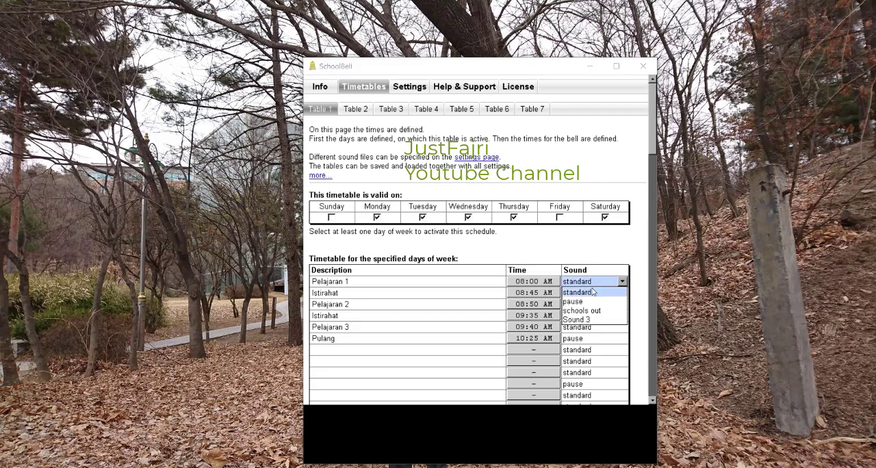
{"action": "left_click", "coordinate": [595, 294]}
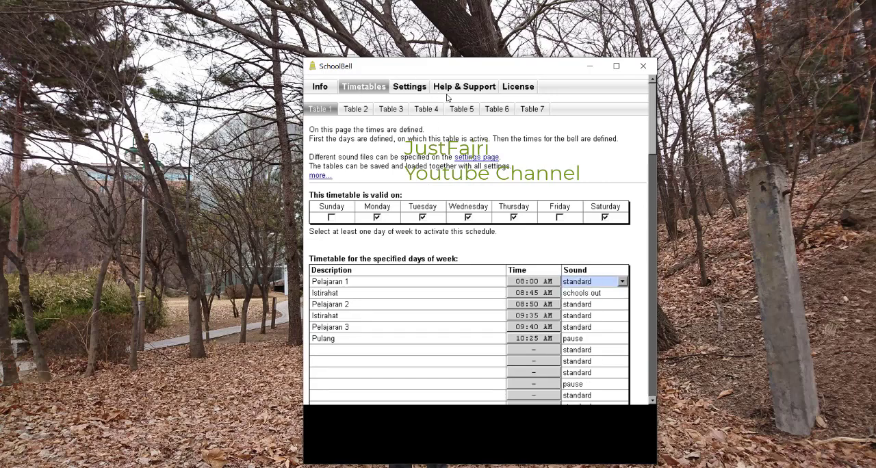
Step: Open the sound settings, adjust the system volume and test the standard, pause and schools out sounds
{"action": "left_click", "coordinate": [414, 89]}
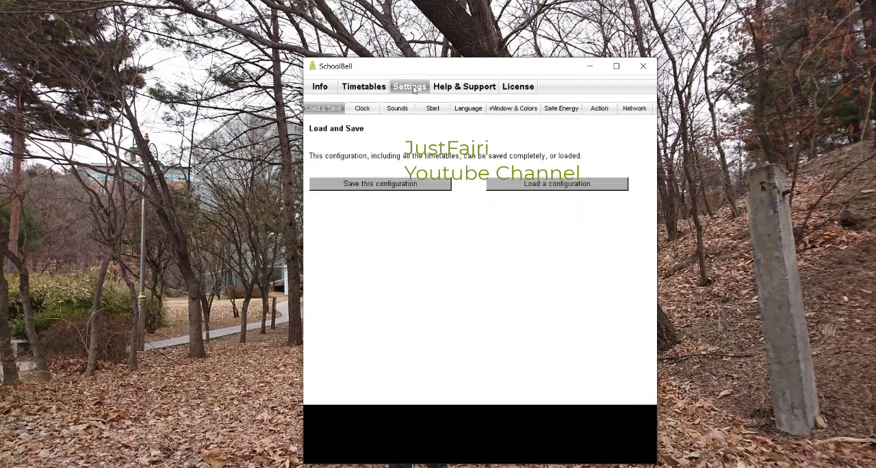
{"action": "left_click", "coordinate": [405, 112]}
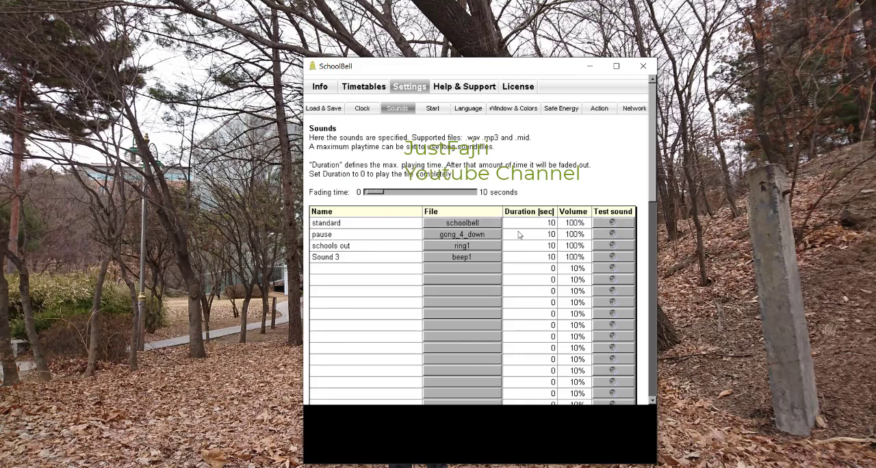
{"action": "key", "text": "XF86AudioLowerVolume"}
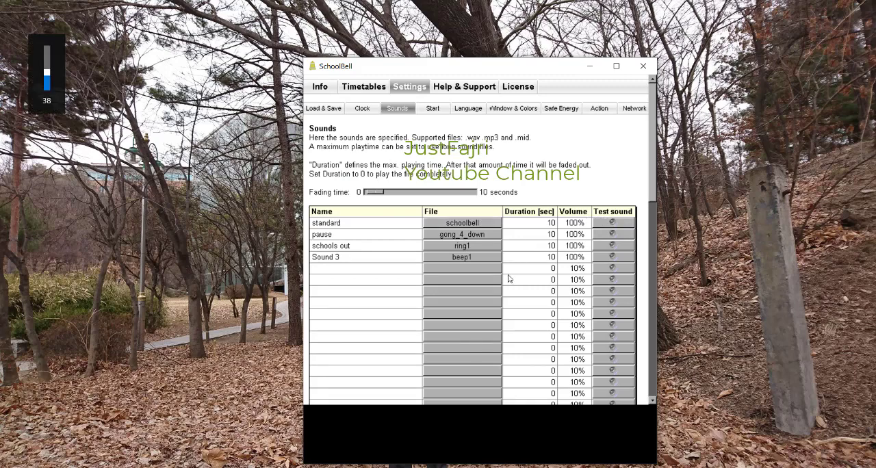
{"action": "key", "text": "XF86AudioRaiseVolume"}
{"action": "key", "text": "XF86AudioRaiseVolume"}
{"action": "key", "text": "XF86AudioRaiseVolume"}
{"action": "key", "text": "XF86AudioRaiseVolume"}
{"action": "key", "text": "XF86AudioRaiseVolume"}
{"action": "left_click", "coordinate": [611, 222]}
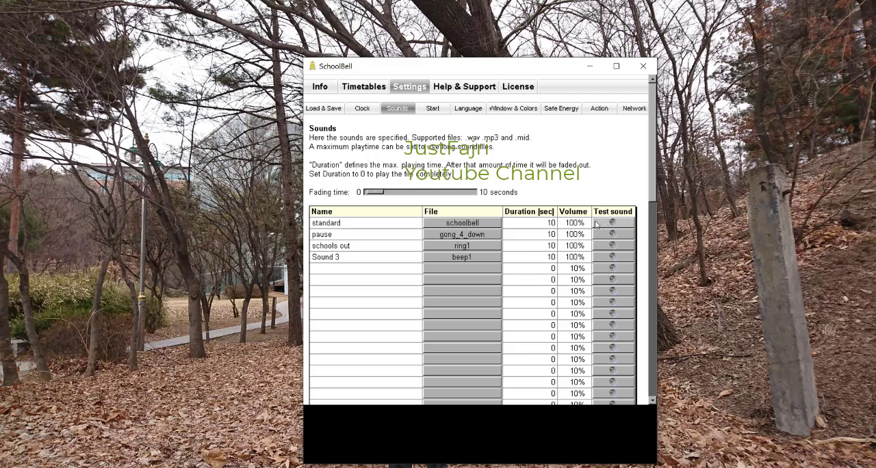
{"action": "left_click", "coordinate": [607, 235]}
{"action": "left_click", "coordinate": [611, 246]}
Step: Lower the system volume and return to the Table 1 timetable
{"action": "key", "text": "XF86AudioLowerVolume"}
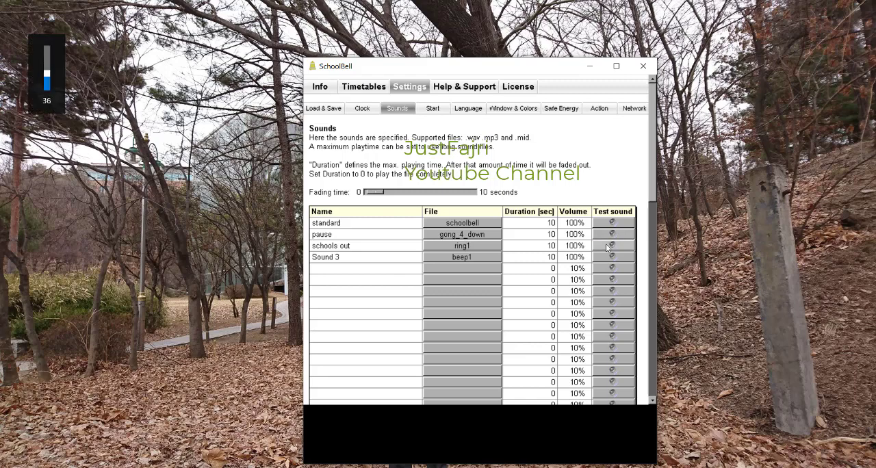
{"action": "key", "text": "XF86AudioLowerVolume"}
{"action": "key", "text": "XF86AudioLowerVolume"}
{"action": "key", "text": "XF86AudioLowerVolume"}
{"action": "key", "text": "XF86AudioLowerVolume"}
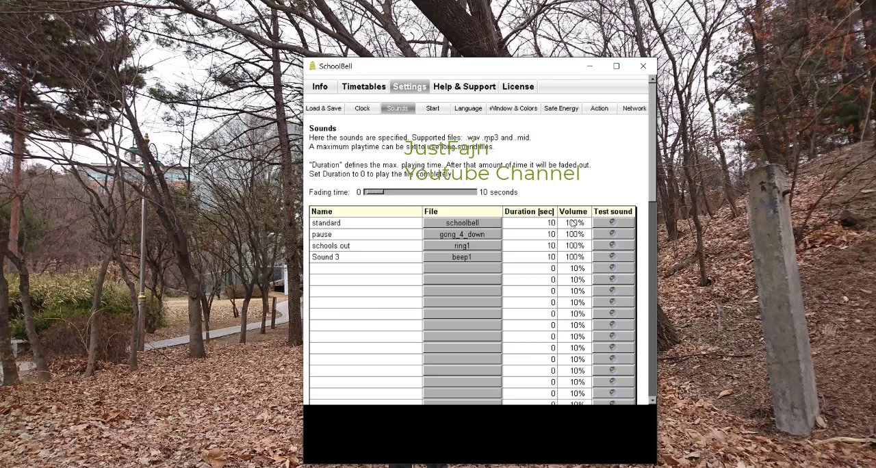
{"action": "left_click", "coordinate": [360, 92]}
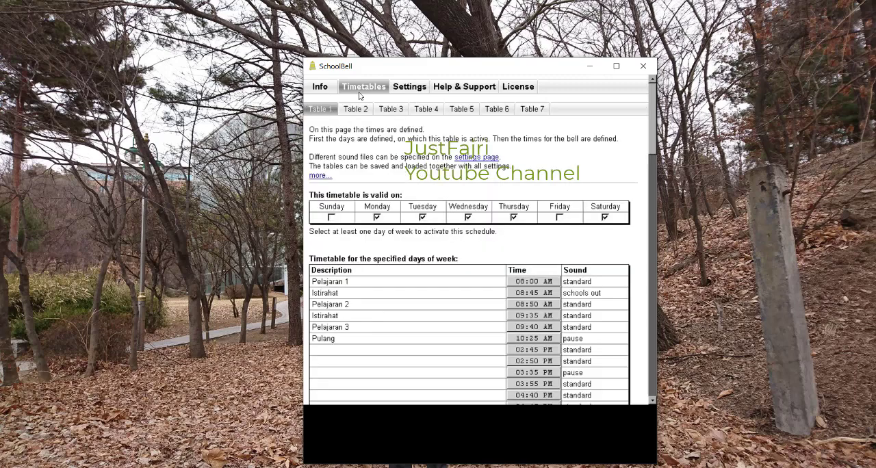
Step: Set the sound of both Istirahat rows to schools out
{"action": "left_click", "coordinate": [579, 294]}
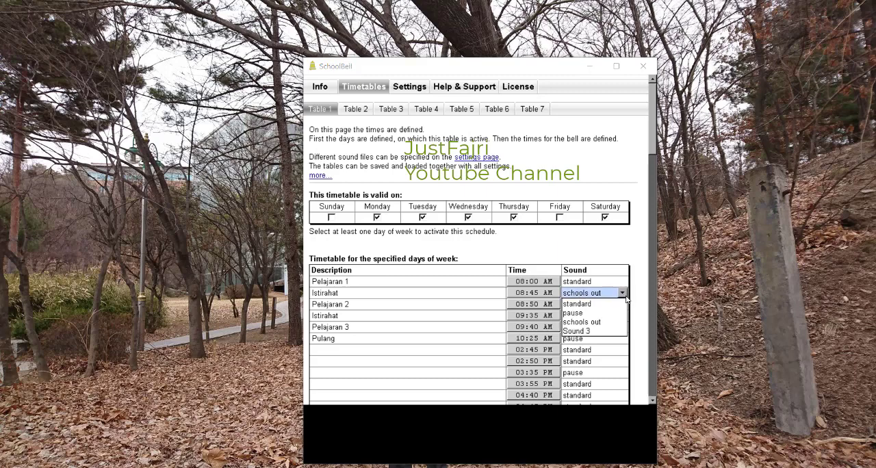
{"action": "left_click", "coordinate": [593, 322]}
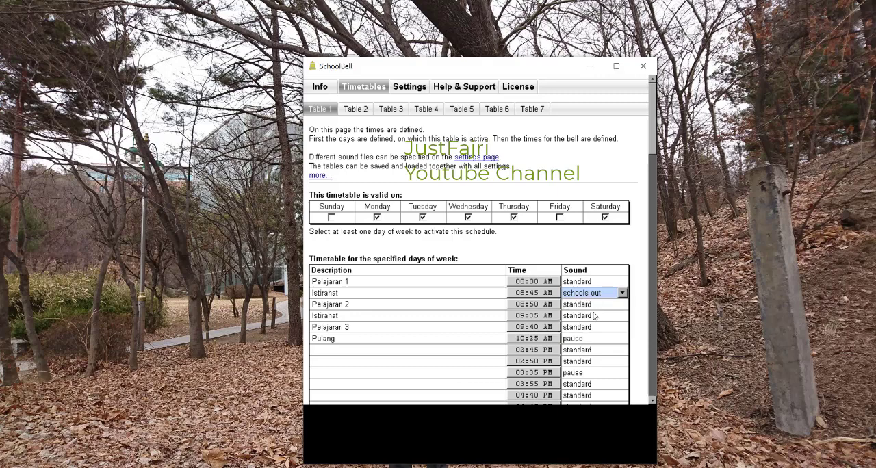
{"action": "left_click", "coordinate": [594, 315]}
{"action": "left_click", "coordinate": [594, 347]}
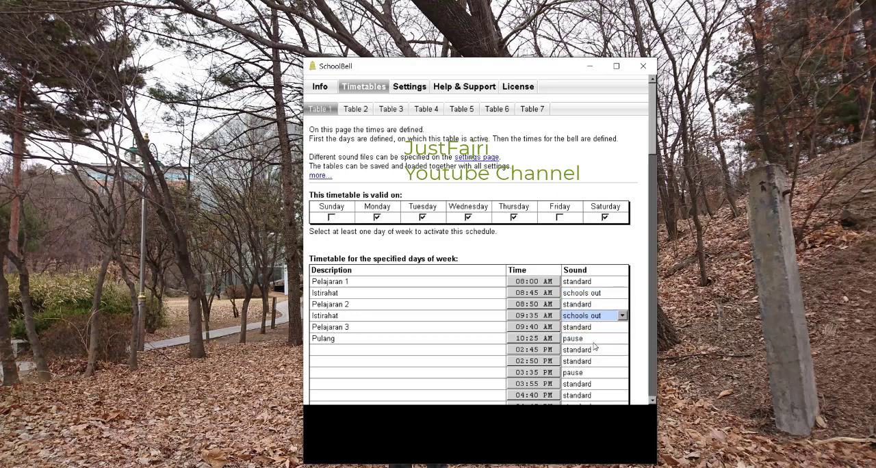
Step: Set the Pulang bell's sound to schools out and the sound of both Istirahat rows to pause
{"action": "left_click", "coordinate": [590, 338]}
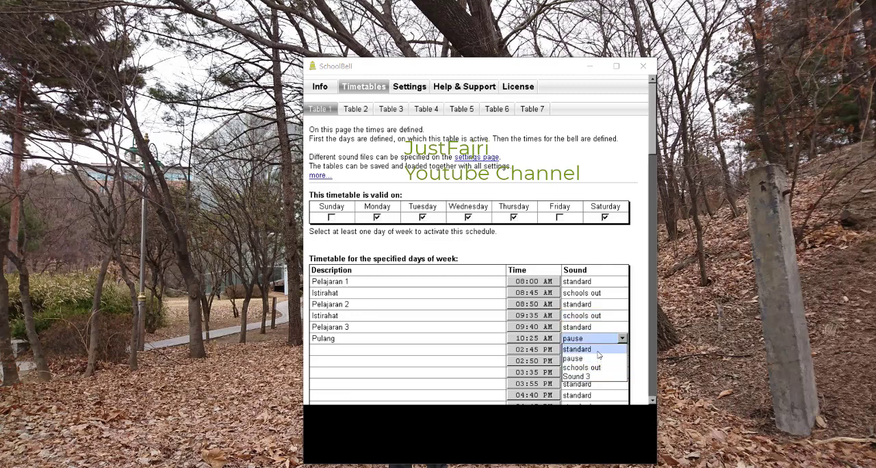
{"action": "left_click", "coordinate": [597, 368]}
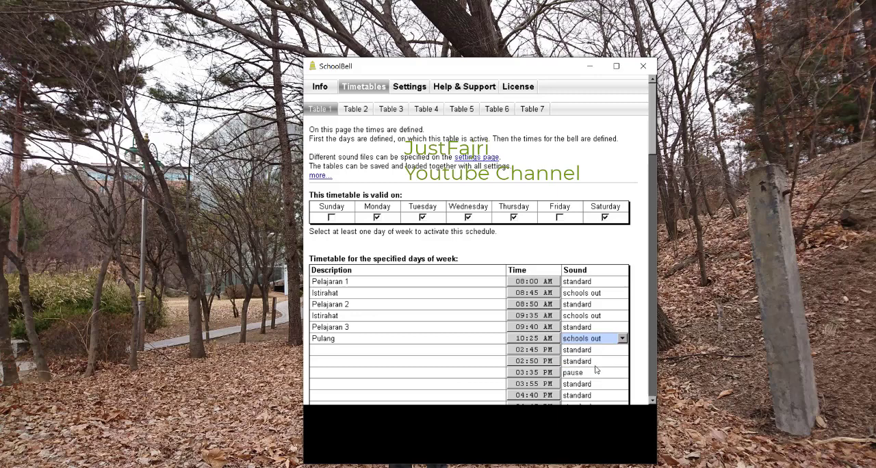
{"action": "left_click", "coordinate": [603, 315]}
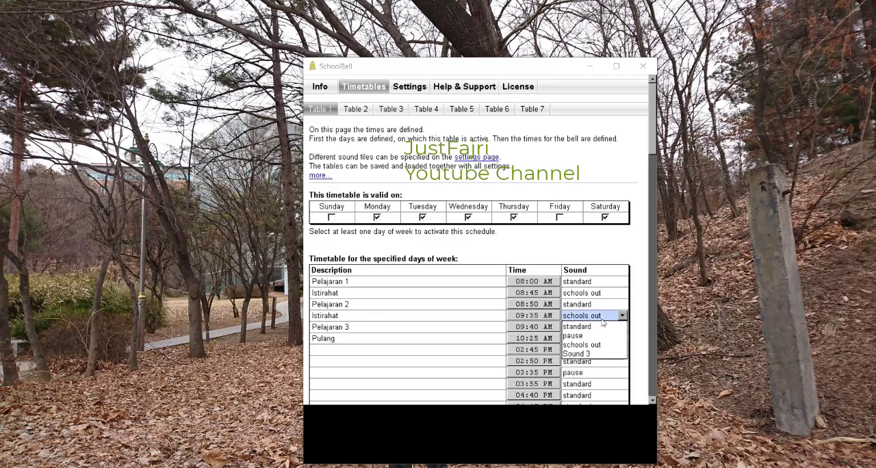
{"action": "left_click", "coordinate": [593, 330]}
{"action": "left_click", "coordinate": [601, 293]}
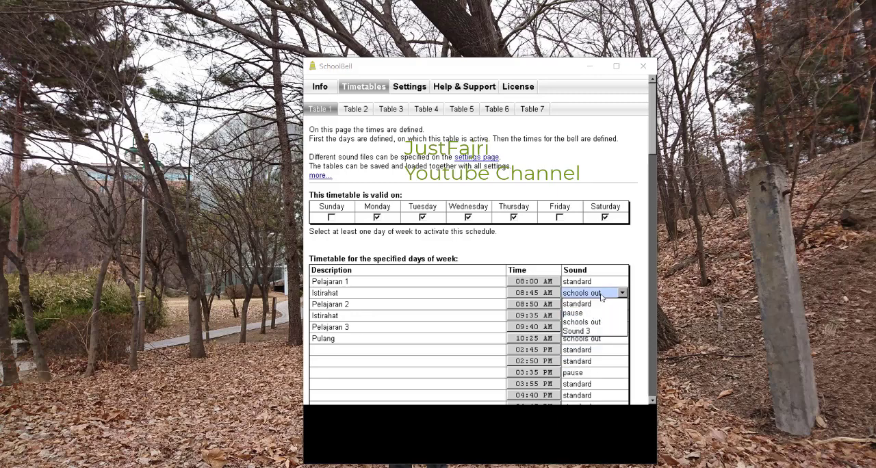
{"action": "left_click", "coordinate": [593, 317]}
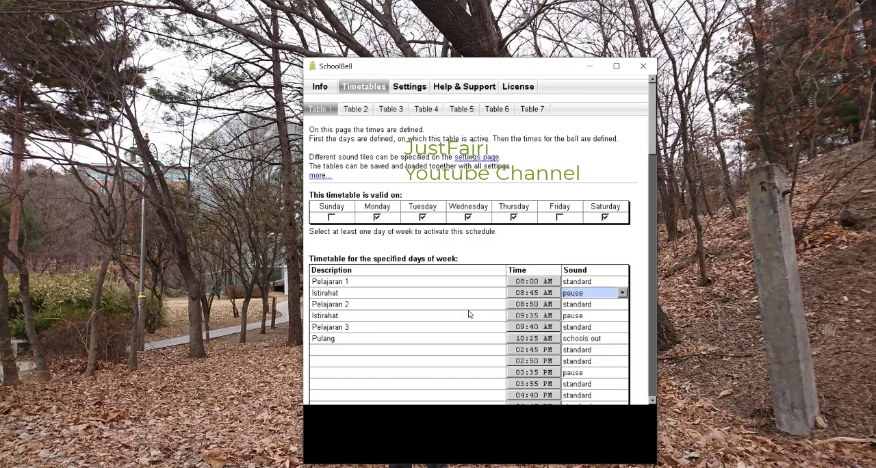
Step: Examine the time-editing options for the Pelajaran 1 and Pulang bells, cancelling without changing either time
{"action": "left_click", "coordinate": [418, 283]}
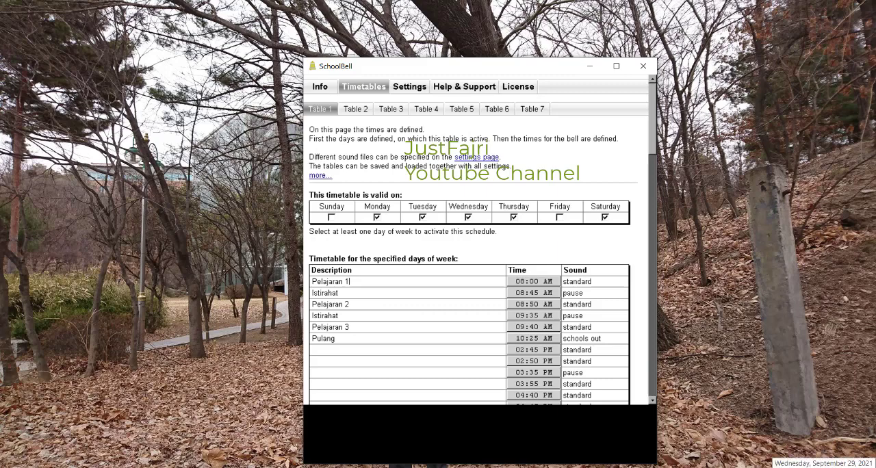
{"action": "left_click", "coordinate": [529, 283]}
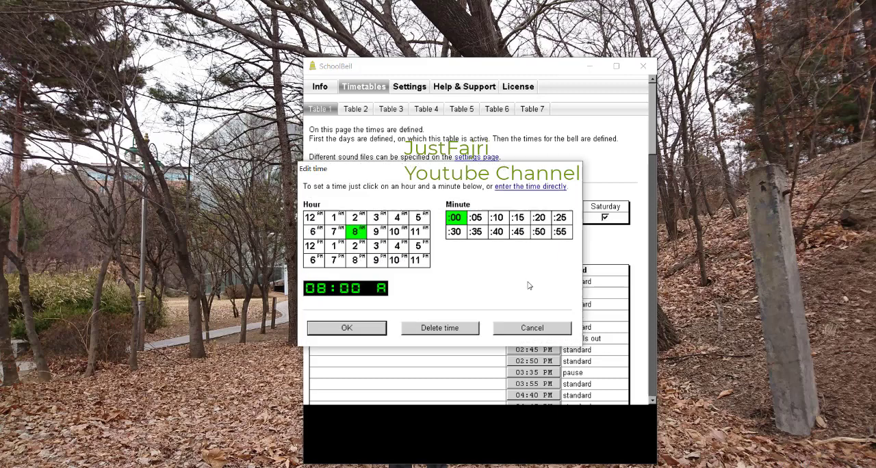
{"action": "left_click", "coordinate": [527, 326]}
{"action": "left_click", "coordinate": [524, 338]}
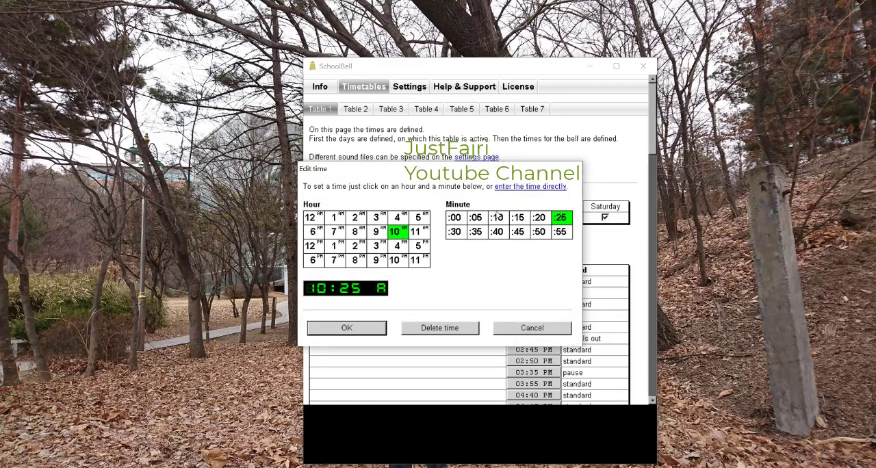
{"action": "left_click", "coordinate": [515, 333]}
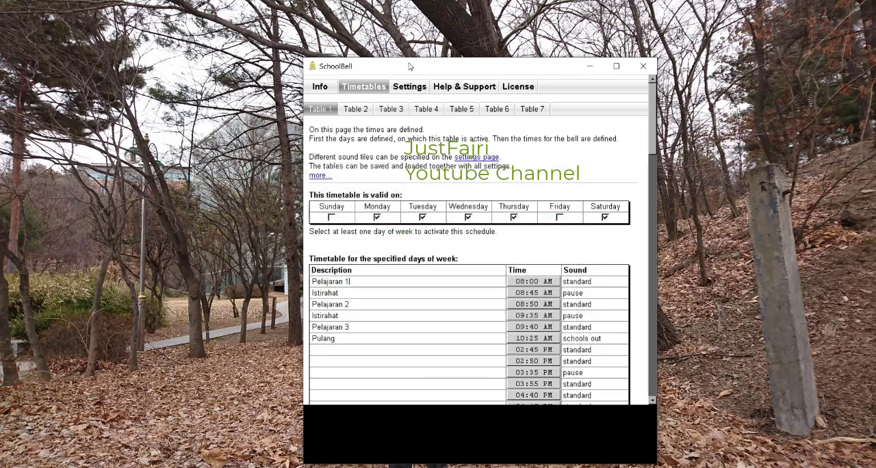
Step: Switch the clock's time format to 24h and return to the Table 1 timetable
{"action": "left_click", "coordinate": [422, 85]}
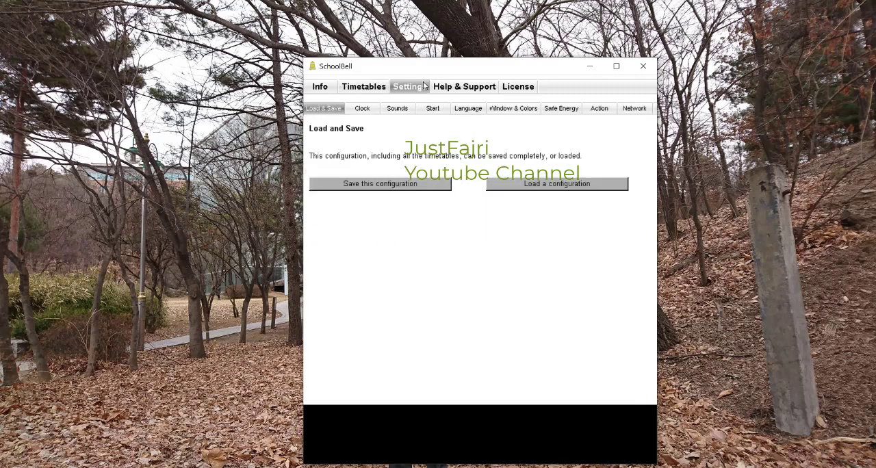
{"action": "left_click", "coordinate": [378, 113]}
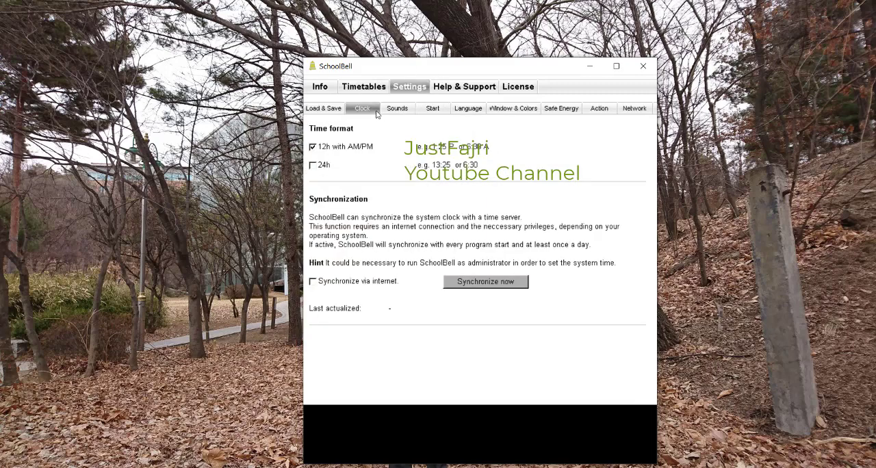
{"action": "left_click", "coordinate": [313, 166]}
{"action": "left_click", "coordinate": [366, 89]}
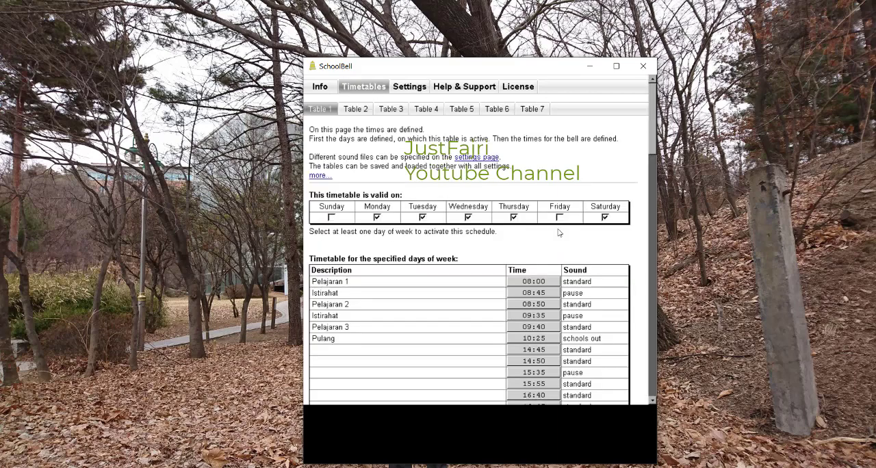
Step: Set the Pulang bell's time to 22:22 by entering it directly in the time editor
{"action": "left_click", "coordinate": [527, 339]}
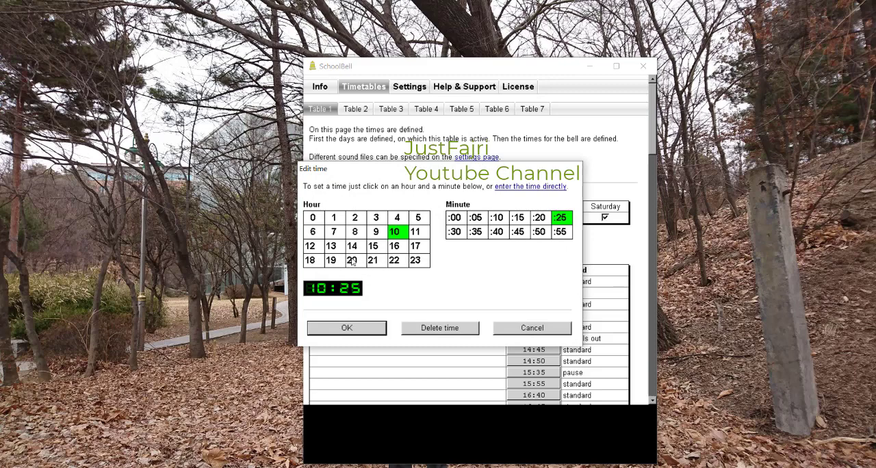
{"action": "left_click", "coordinate": [396, 261]}
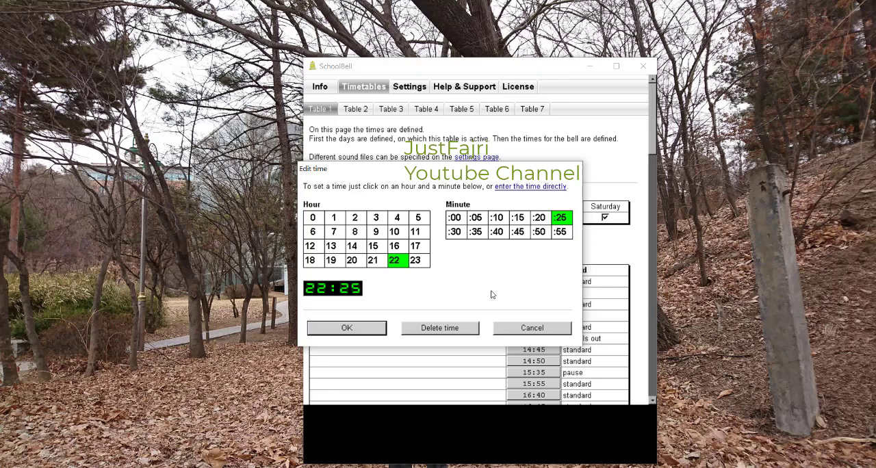
{"action": "left_click", "coordinate": [540, 187]}
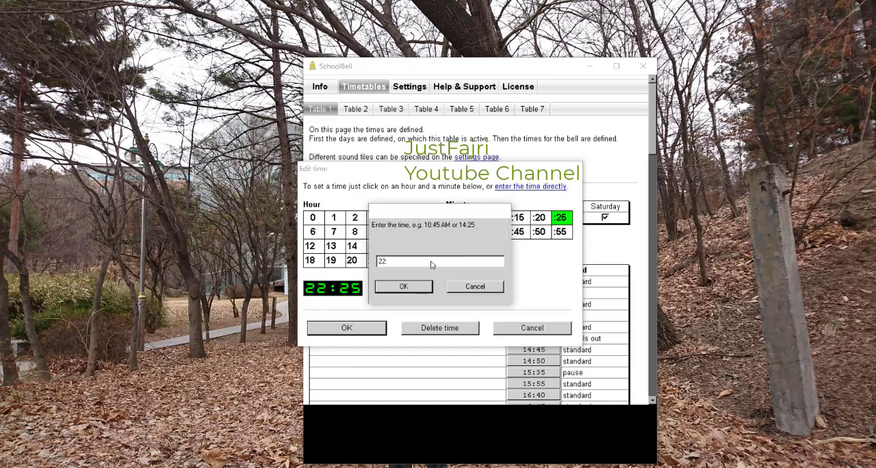
{"action": "left_click", "coordinate": [397, 286]}
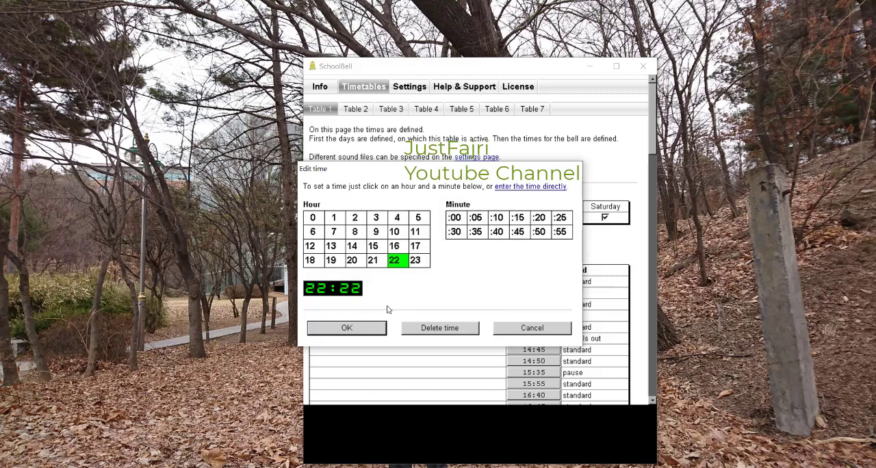
{"action": "left_click", "coordinate": [346, 328]}
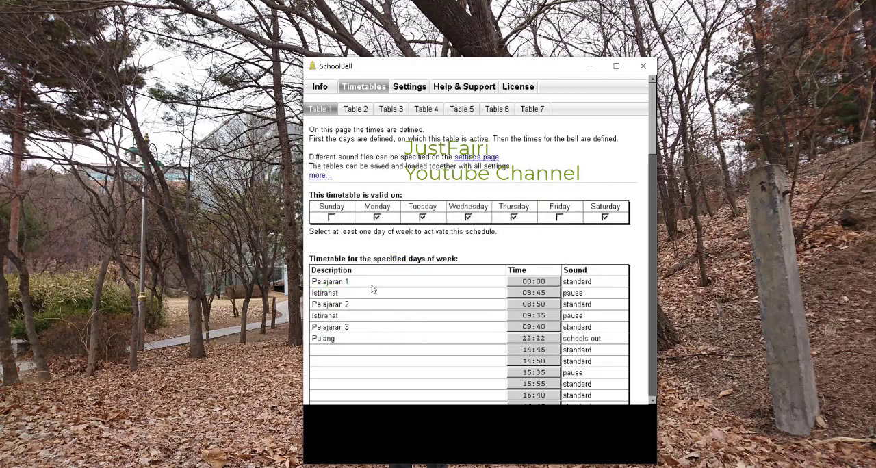
Step: Follow the countdown to the Pulang bell on the info overview, adjusting the system volume to hear it ring
{"action": "left_click", "coordinate": [321, 87]}
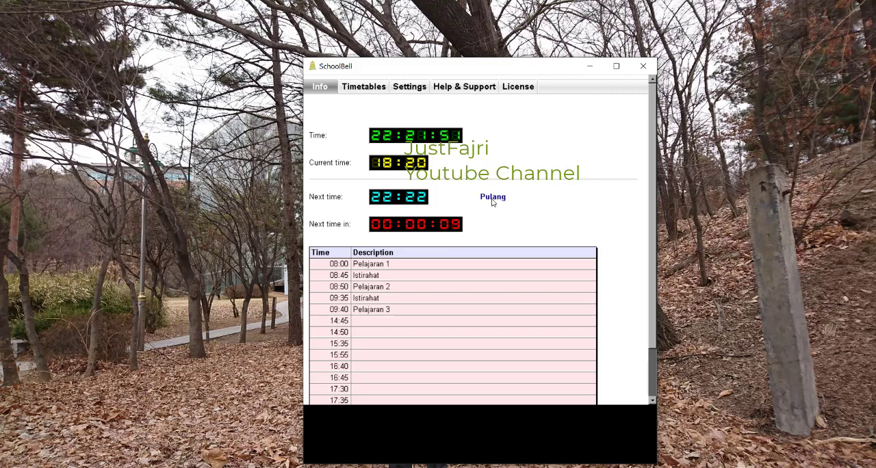
{"action": "key", "text": "XF86AudioRaiseVolume"}
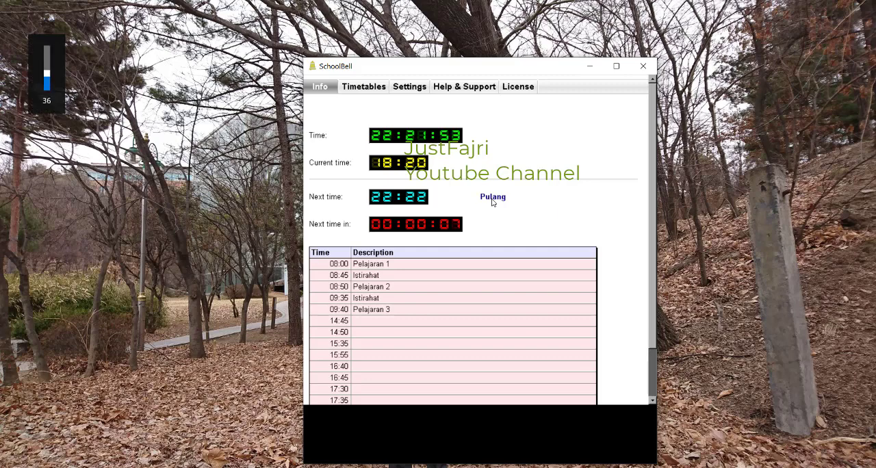
{"action": "key", "text": "XF86AudioRaiseVolume"}
{"action": "key", "text": "XF86AudioRaiseVolume"}
{"action": "key", "text": "XF86AudioRaiseVolume"}
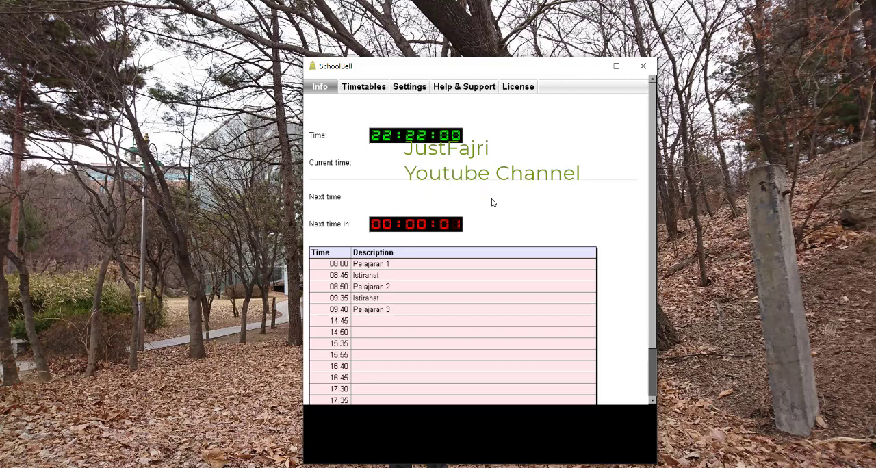
{"action": "key", "text": "XF86AudioLowerVolume"}
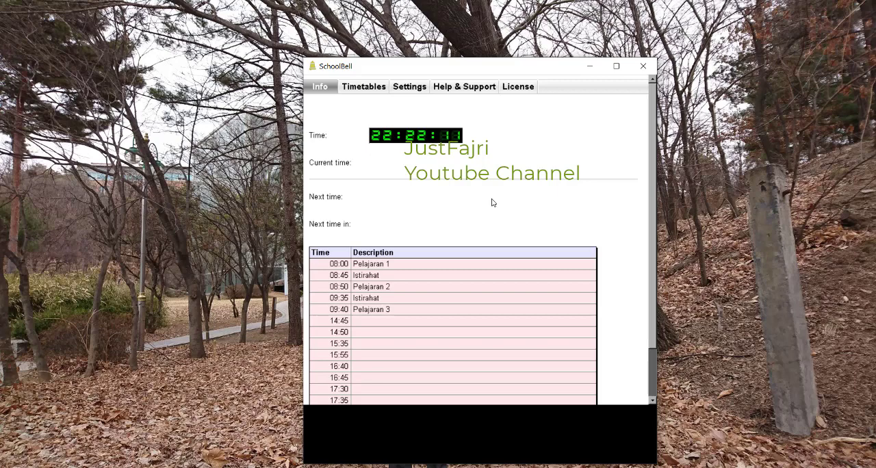
Step: Deactivate Tuesday, Wednesday, Thursday and Saturday in Table 1, leaving only Monday as its valid day
{"action": "left_click", "coordinate": [368, 90]}
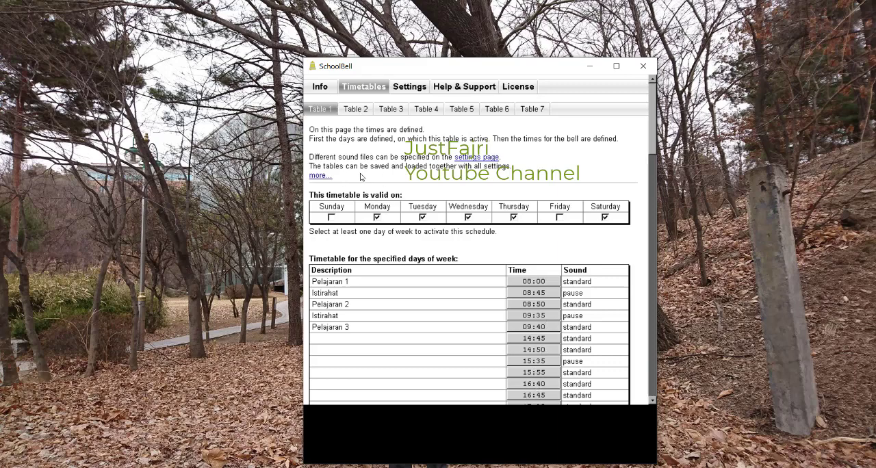
{"action": "left_click", "coordinate": [423, 216]}
{"action": "left_click", "coordinate": [468, 218]}
{"action": "left_click", "coordinate": [513, 218]}
{"action": "left_click", "coordinate": [606, 217]}
Step: Try out the valid-day selection in Table 2 and activate Friday for Table 3
{"action": "left_click", "coordinate": [361, 110]}
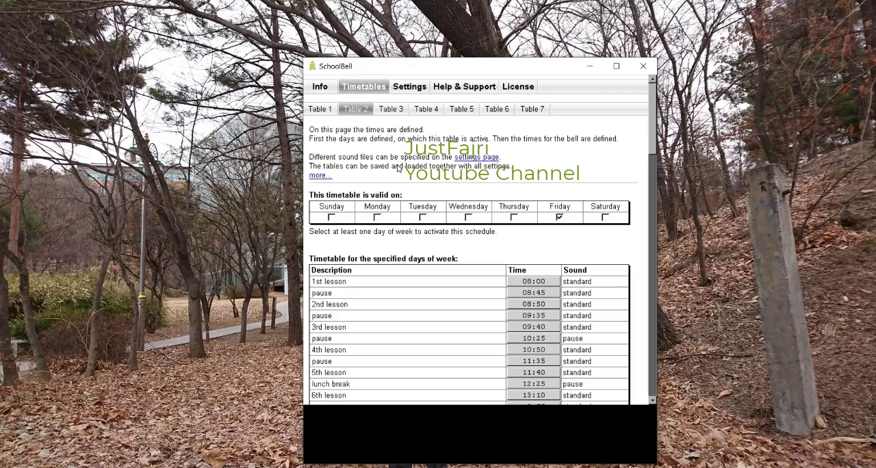
{"action": "left_click", "coordinate": [422, 219]}
{"action": "left_click", "coordinate": [470, 220]}
{"action": "left_click", "coordinate": [514, 217]}
{"action": "left_click", "coordinate": [558, 217]}
{"action": "left_click", "coordinate": [399, 112]}
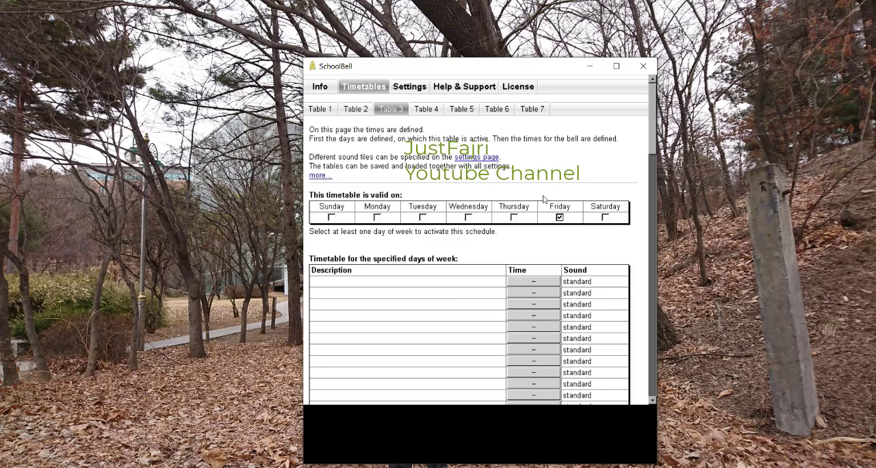
Step: Review the valid days and bell list of Table 1, switching between the timetables and ending on Table 1
{"action": "left_click", "coordinate": [317, 109]}
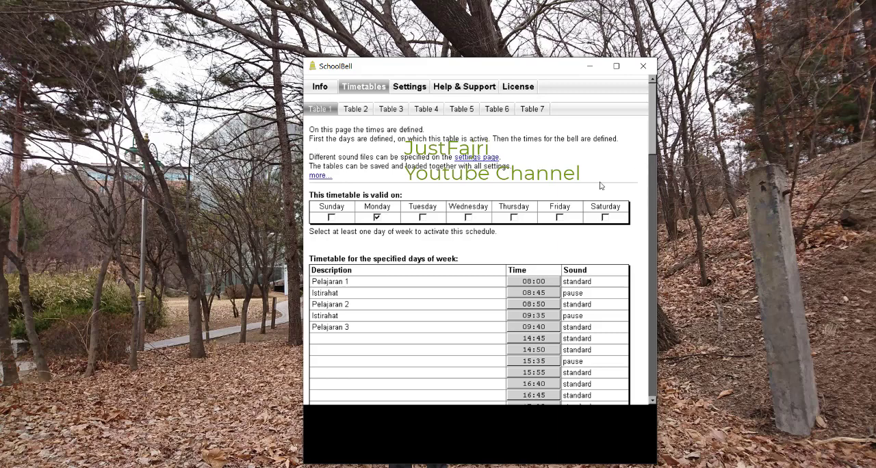
{"action": "key", "text": "Right"}
{"action": "key", "text": "Right"}
{"action": "key", "text": "Right"}
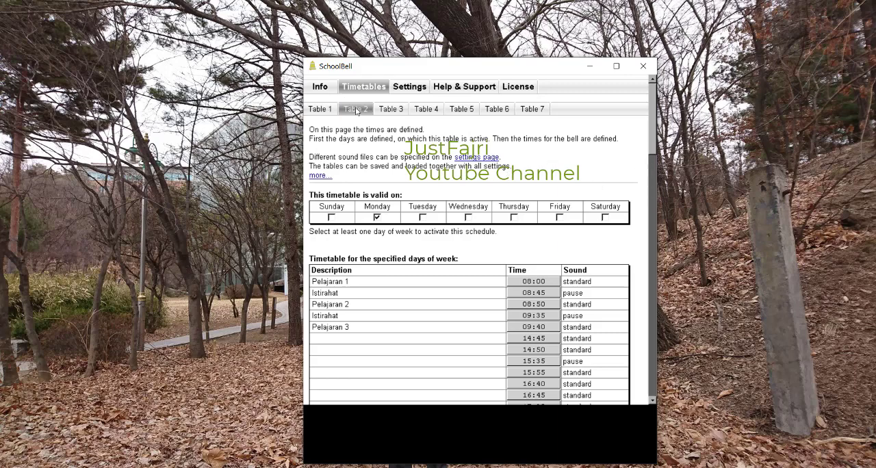
{"action": "left_click", "coordinate": [319, 110]}
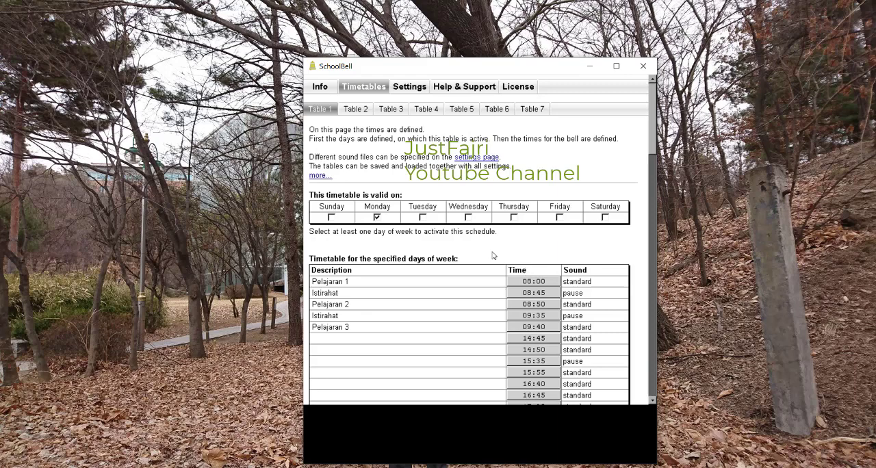
Step: Start adding a file to the first empty row of the sound settings and browse to the Nada Bel Sekolah Lengkap folder in Videos\bell
{"action": "left_click", "coordinate": [425, 93]}
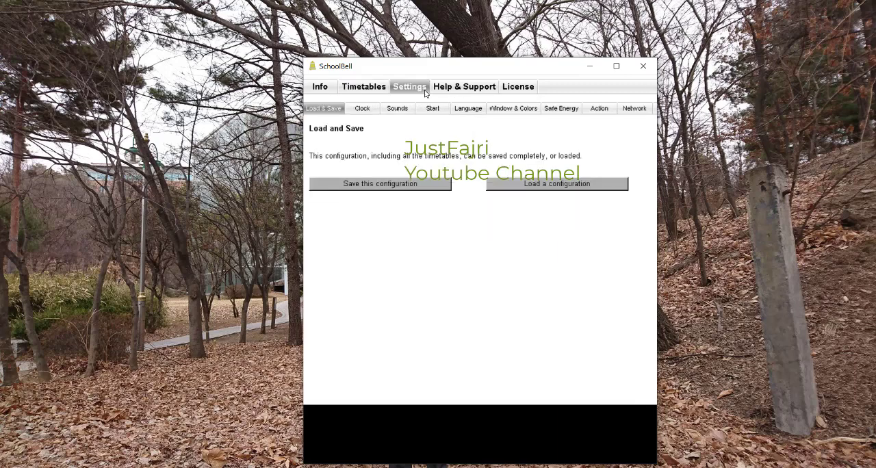
{"action": "left_click", "coordinate": [397, 110]}
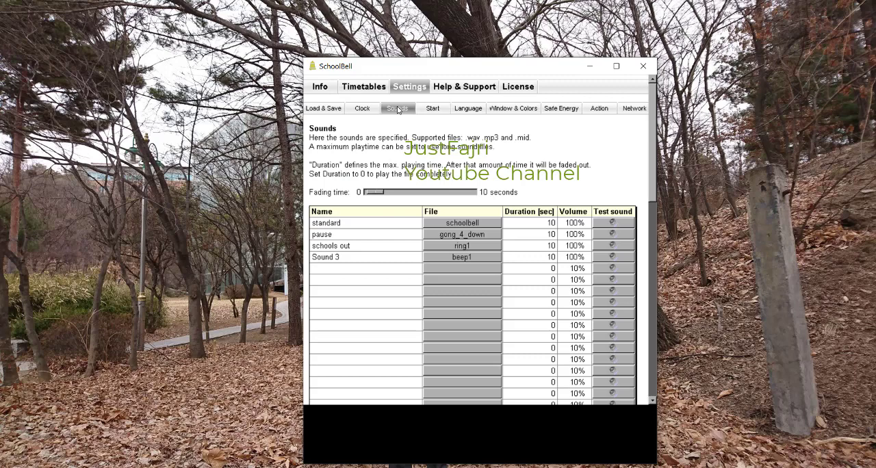
{"action": "left_click", "coordinate": [457, 270]}
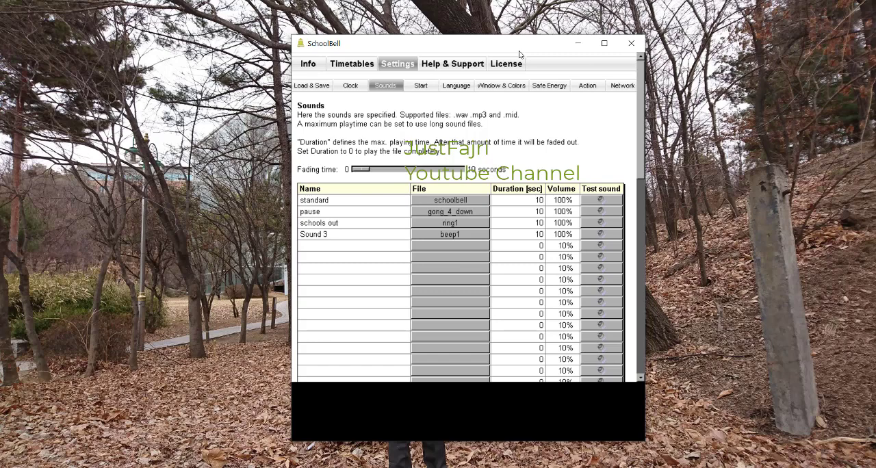
{"action": "left_click", "coordinate": [440, 247]}
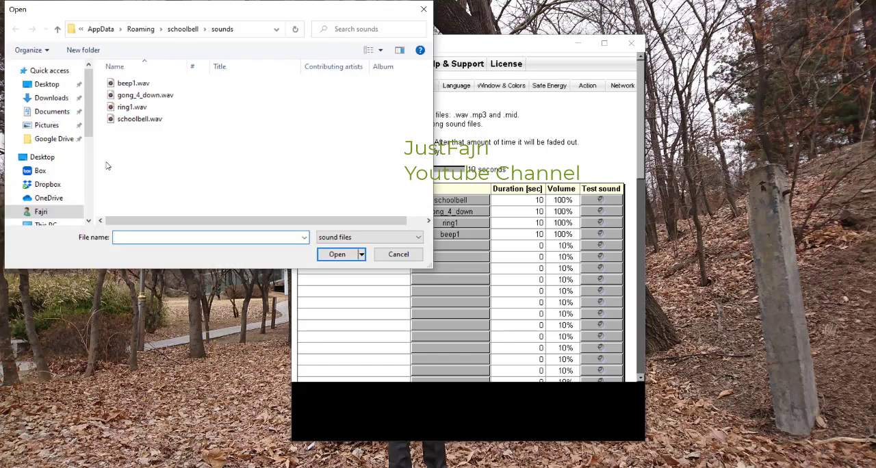
{"action": "left_click_drag", "start_coordinate": [89, 135], "coordinate": [86, 204]}
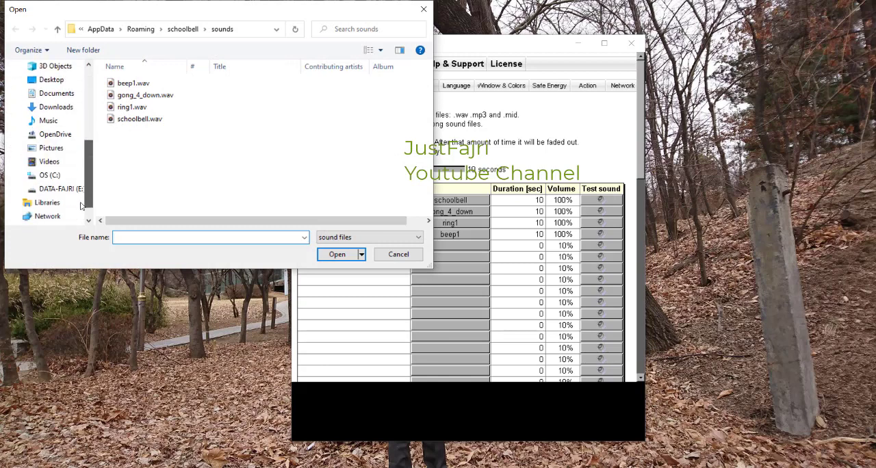
{"action": "left_click", "coordinate": [49, 161]}
{"action": "double_click", "coordinate": [183, 100]}
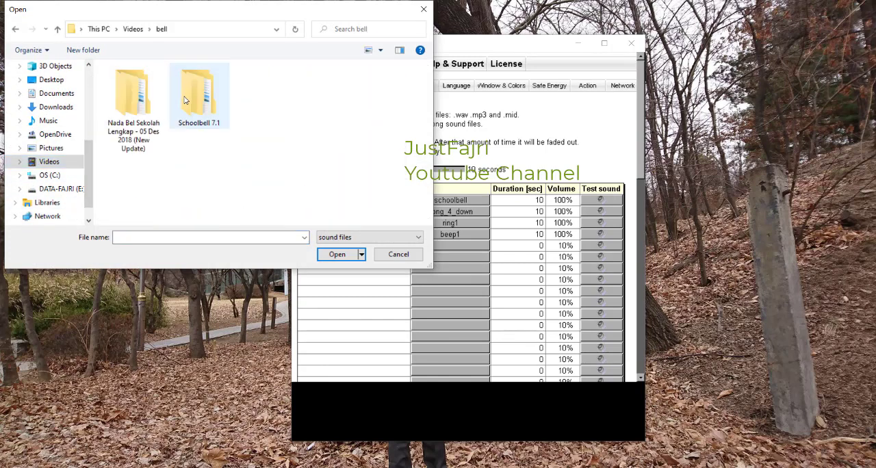
{"action": "left_click", "coordinate": [134, 103]}
{"action": "double_click", "coordinate": [134, 103]}
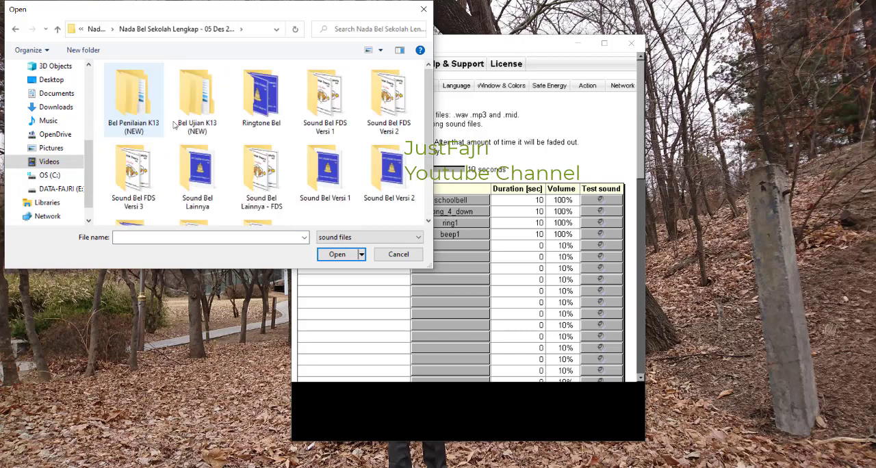
Step: Load Pelajaran ke (1).mp3 from the Sound Bel FDS Versi 3 folder as the new sound
{"action": "scroll", "coordinate": [366, 158], "scroll_direction": "down", "scroll_amount": 1}
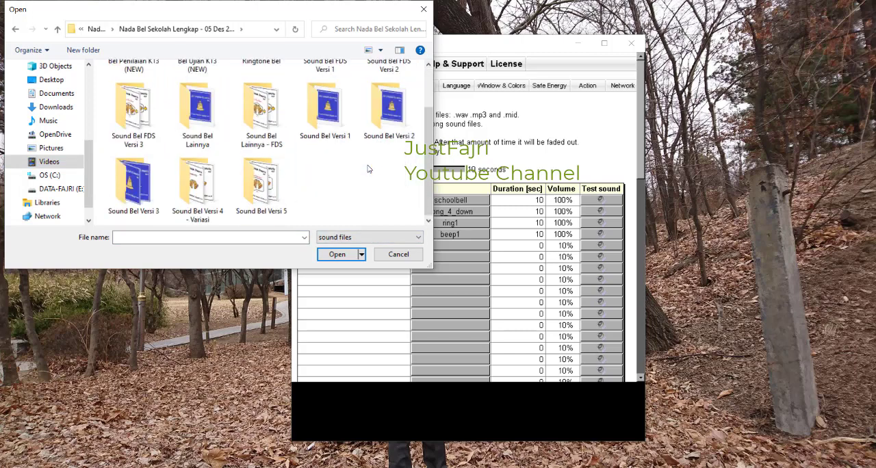
{"action": "scroll", "coordinate": [370, 164], "scroll_direction": "up", "scroll_amount": 1}
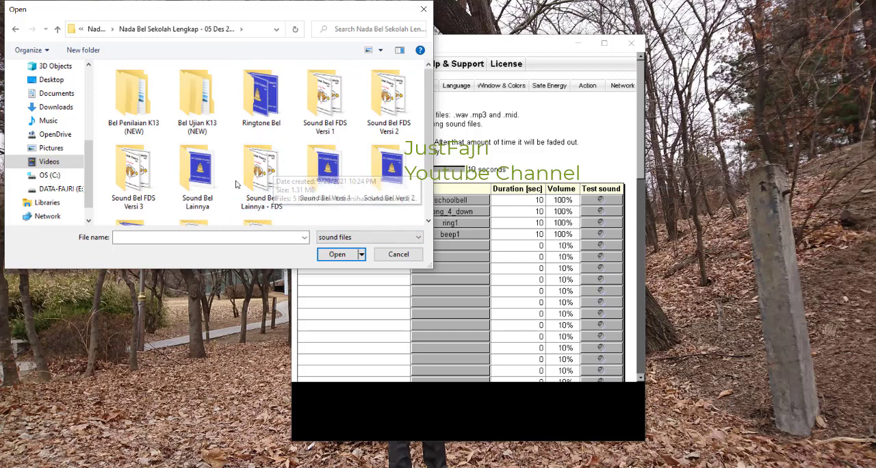
{"action": "scroll", "coordinate": [267, 175], "scroll_direction": "down", "scroll_amount": 1}
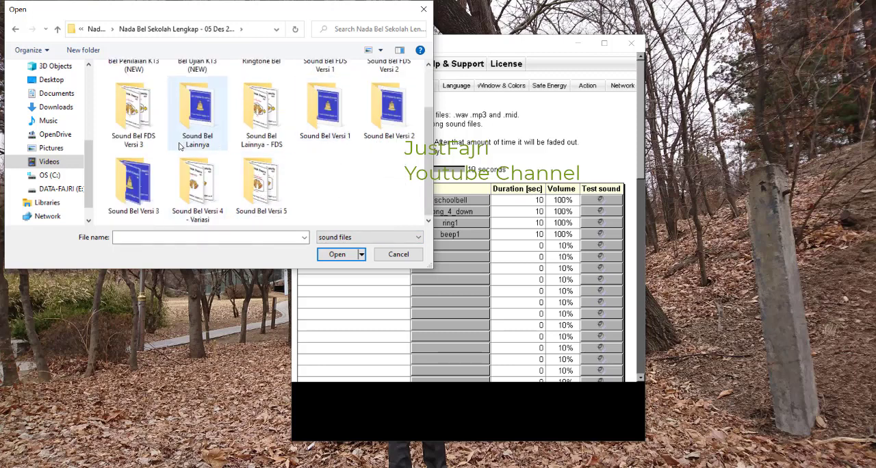
{"action": "left_click", "coordinate": [143, 123]}
{"action": "double_click", "coordinate": [143, 123]}
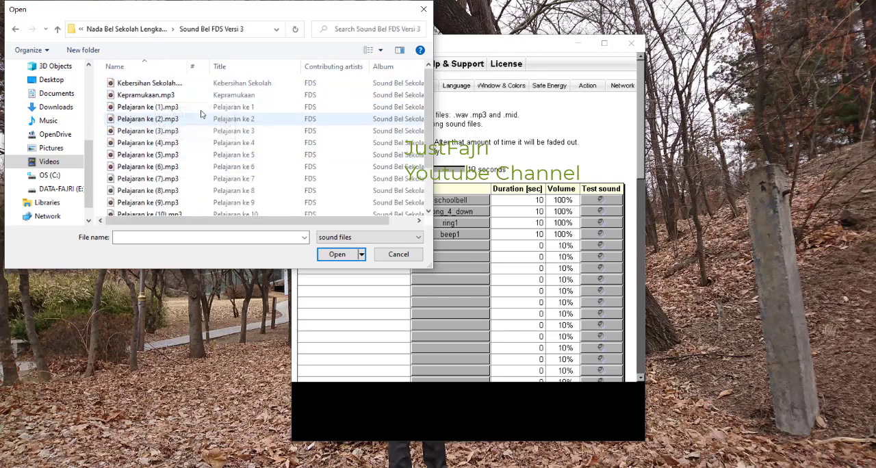
{"action": "double_click", "coordinate": [154, 112]}
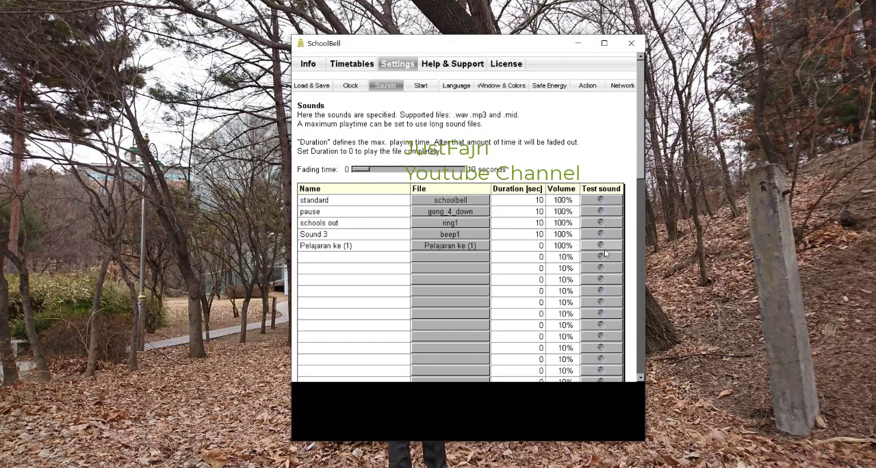
Step: Test the Pelajaran ke (1) sound and adjust the system volume to 40
{"action": "key", "text": "XF86AudioLowerVolume"}
{"action": "left_click", "coordinate": [599, 251]}
{"action": "left_click", "coordinate": [600, 251]}
{"action": "key", "text": "XF86AudioRaiseVolume"}
{"action": "key", "text": "XF86AudioRaiseVolume"}
{"action": "key", "text": "XF86AudioRaiseVolume"}
{"action": "key", "text": "XF86AudioRaiseVolume"}
{"action": "key", "text": "XF86AudioRaiseVolume"}
{"action": "key", "text": "XF86AudioRaiseVolume"}
{"action": "left_click", "coordinate": [600, 250]}
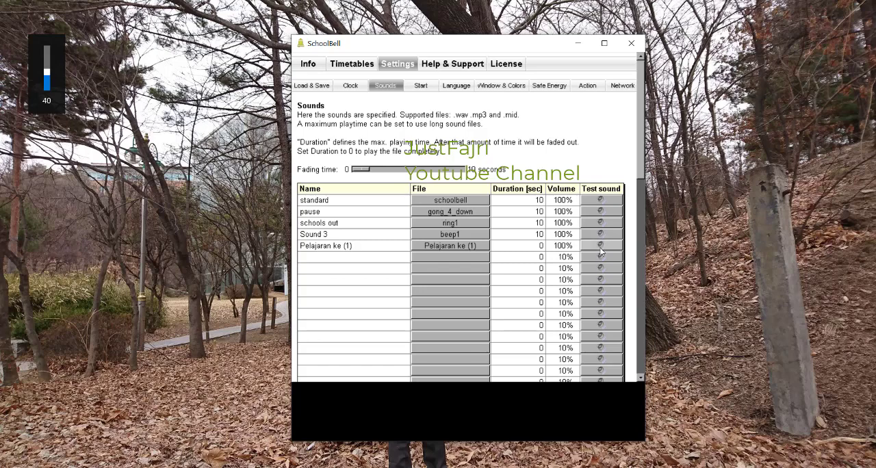
Step: Reselect Pelajaran ke (1).mp3 for its sound row, set its duration to 10 seconds and return to the sound settings
{"action": "left_click", "coordinate": [455, 245]}
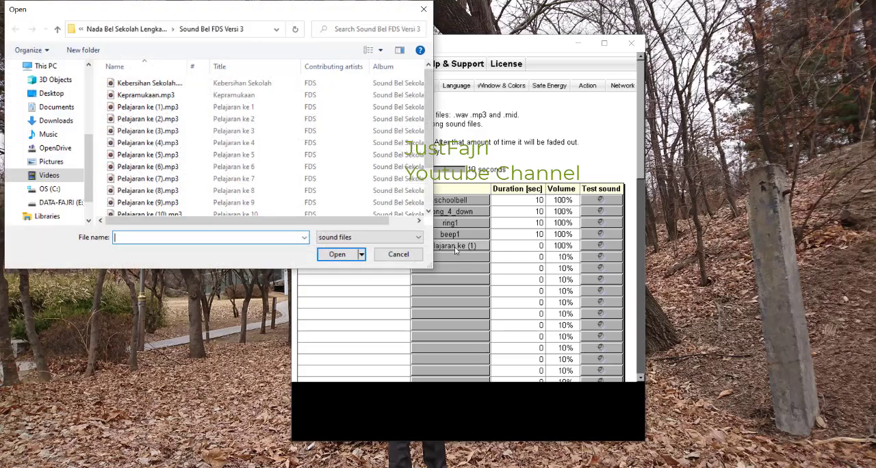
{"action": "double_click", "coordinate": [169, 107]}
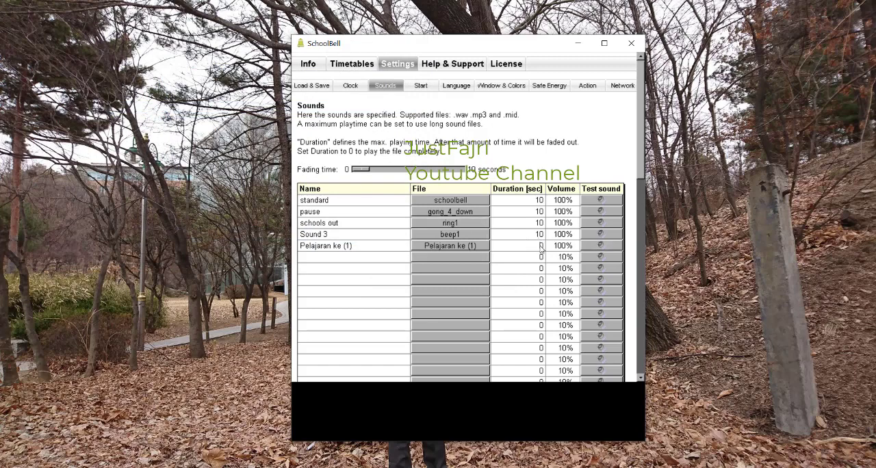
{"action": "type", "text": "10"}
{"action": "key", "text": "Return"}
{"action": "left_click", "coordinate": [352, 64]}
{"action": "left_click", "coordinate": [399, 63]}
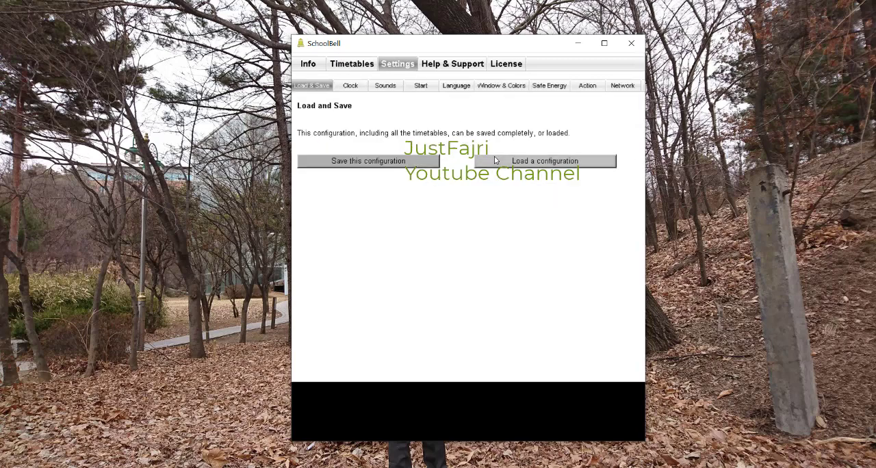
{"action": "left_click", "coordinate": [380, 87]}
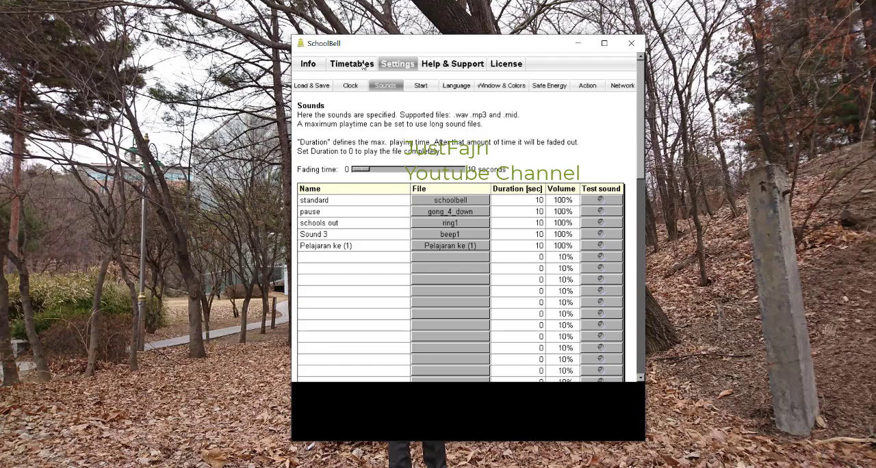
Step: Lower the system volume and open the Sound Bel FDS Versi 3 folder inside Nada Bel Sekolah Lengkap in File Explorer
{"action": "key", "text": "XF86AudioLowerVolume"}
{"action": "key", "text": "XF86AudioLowerVolume"}
{"action": "left_click", "coordinate": [137, 467]}
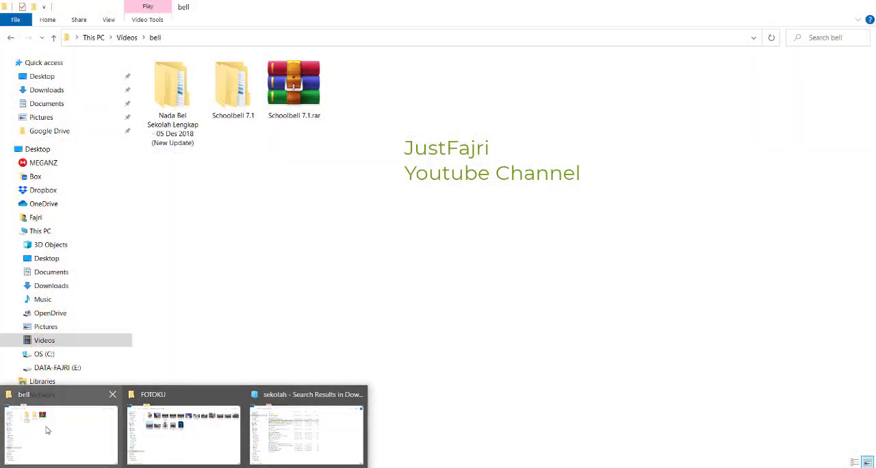
{"action": "left_click", "coordinate": [62, 431]}
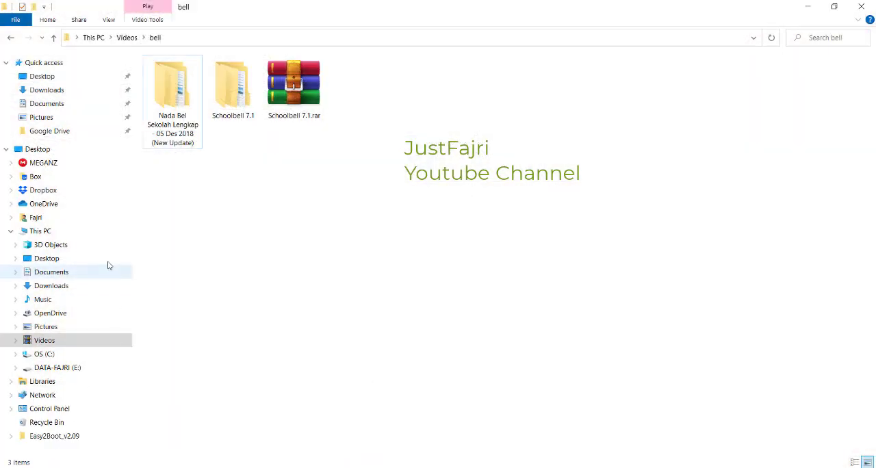
{"action": "double_click", "coordinate": [180, 149]}
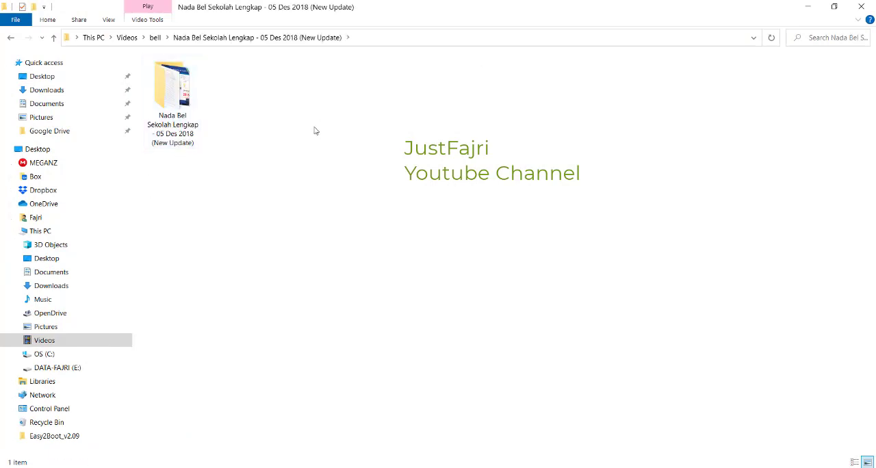
{"action": "double_click", "coordinate": [158, 118]}
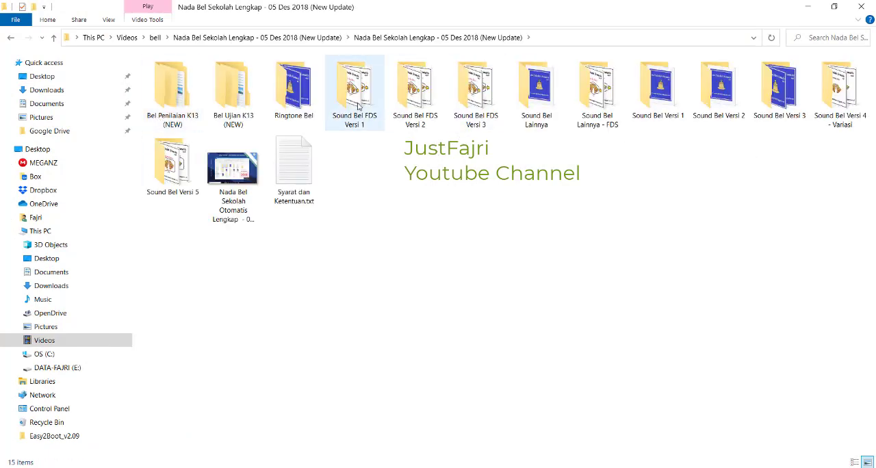
{"action": "double_click", "coordinate": [477, 88]}
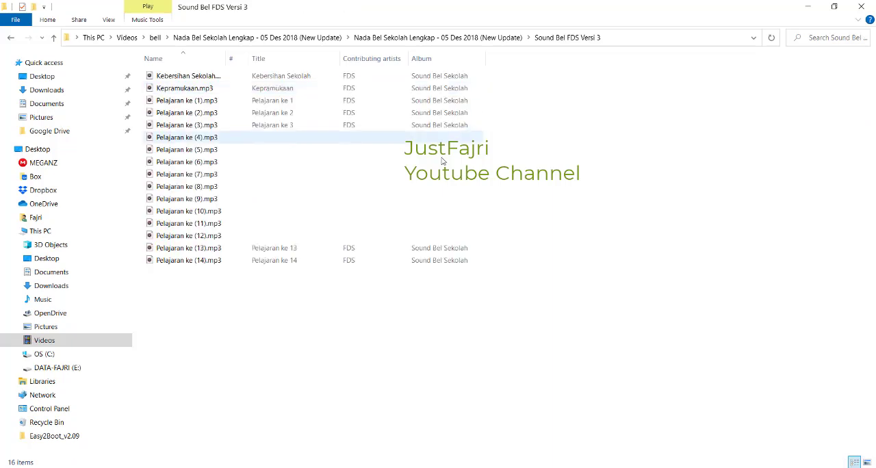
Step: Play Pelajaran ke (1).mp3 in Groove Music with the system volume raised, then close the player and return to SchoolBell
{"action": "left_click", "coordinate": [195, 100]}
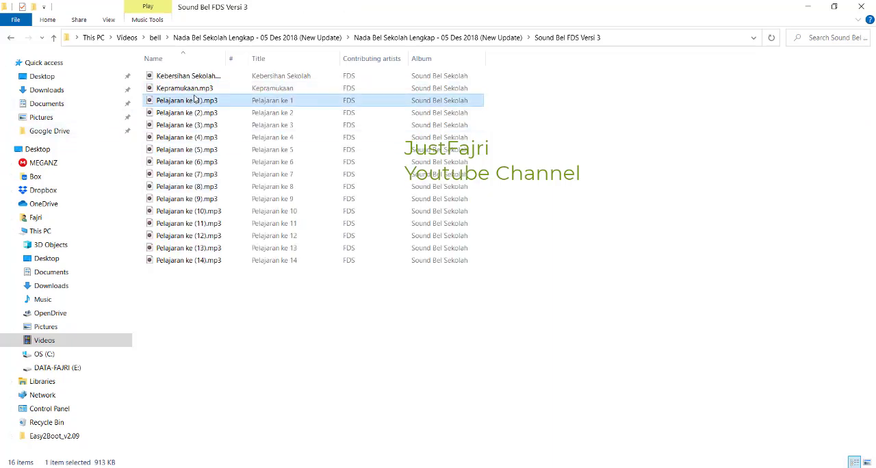
{"action": "double_click", "coordinate": [185, 102]}
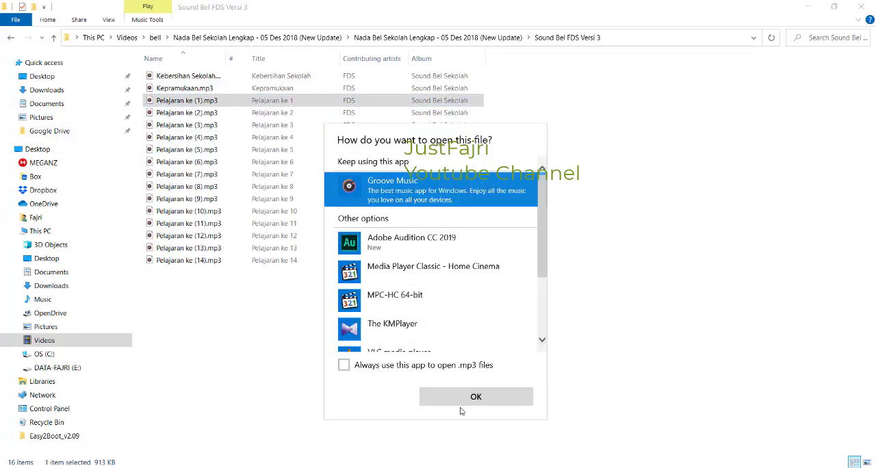
{"action": "left_click", "coordinate": [461, 404]}
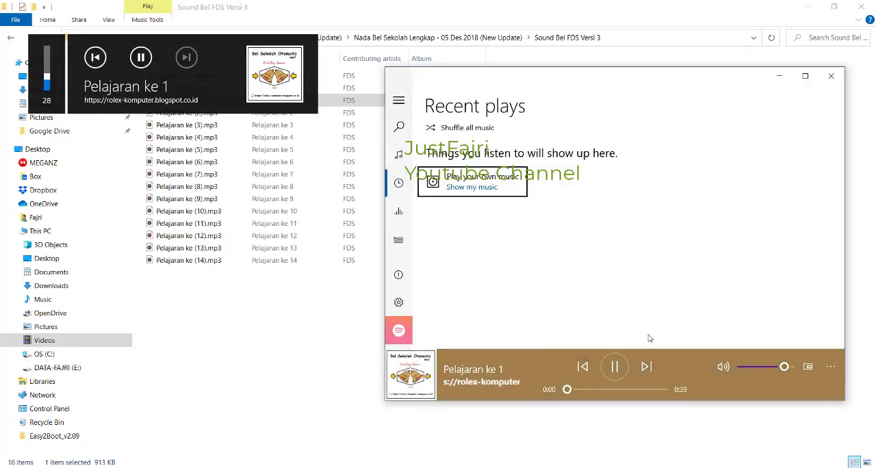
{"action": "key", "text": "XF86AudioRaiseVolume"}
{"action": "key", "text": "XF86AudioRaiseVolume"}
{"action": "key", "text": "XF86AudioRaiseVolume"}
{"action": "key", "text": "XF86AudioRaiseVolume"}
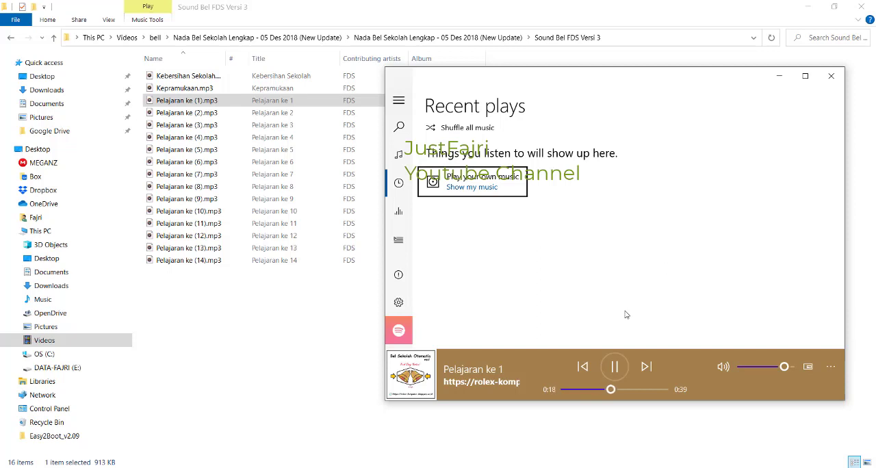
{"action": "left_click", "coordinate": [831, 75]}
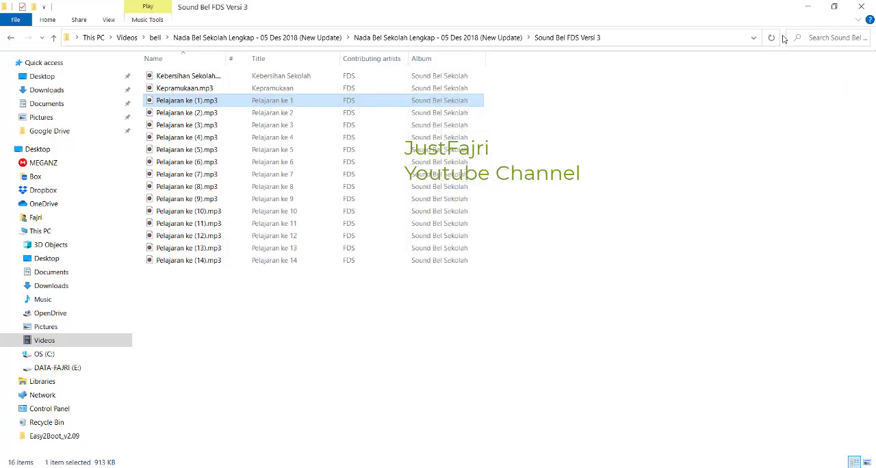
{"action": "left_click", "coordinate": [812, 12]}
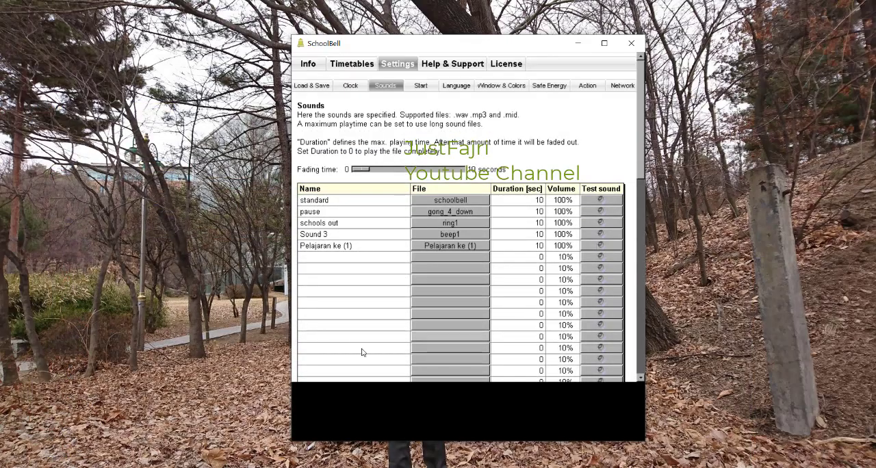
Step: Assign the Pelajaran ke (1) sound to the 08:00 Pelajaran 1 entry in Table 1
{"action": "left_click", "coordinate": [350, 64]}
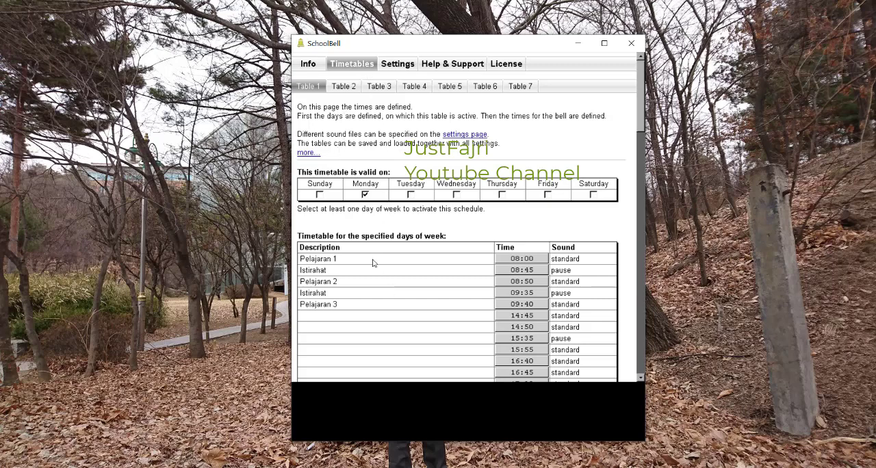
{"action": "left_click", "coordinate": [594, 262]}
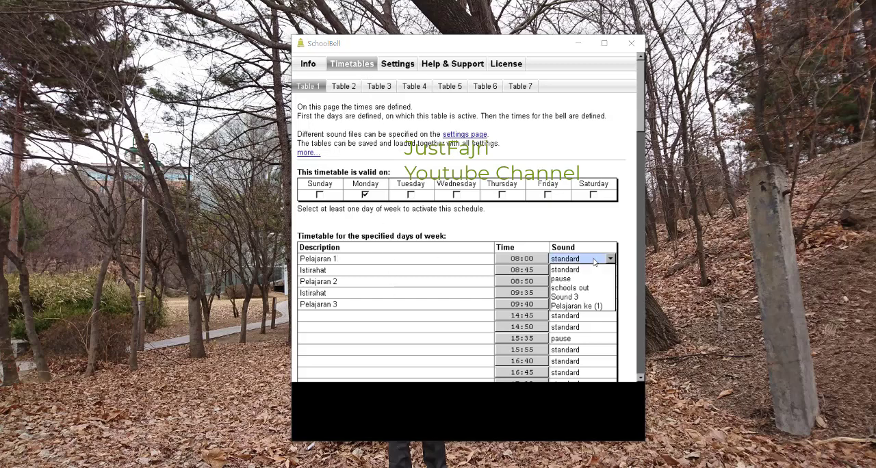
{"action": "left_click", "coordinate": [585, 306]}
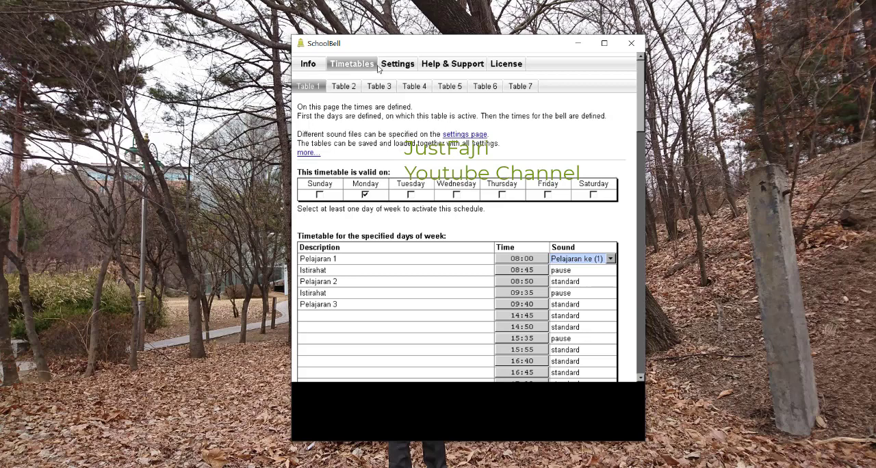
Step: Add Pelajaran ke (2).mp3 and Pelajaran ke (3).mp3 to the next two empty rows of the sound settings
{"action": "left_click", "coordinate": [399, 65]}
{"action": "left_click", "coordinate": [385, 84]}
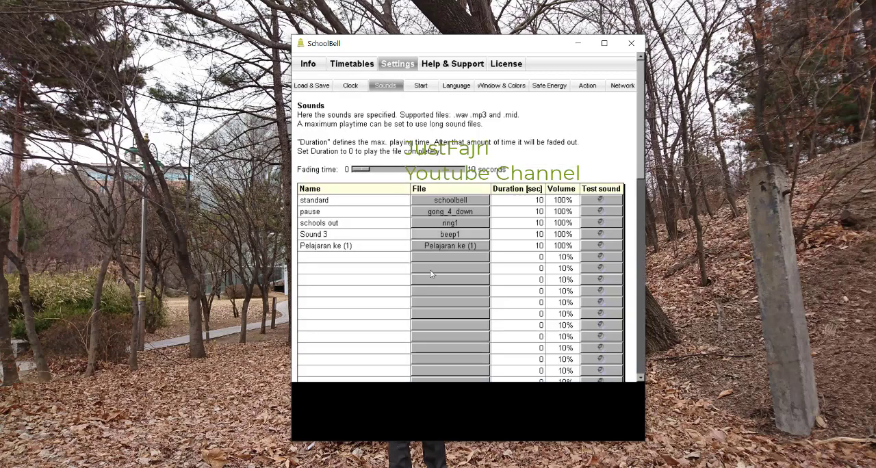
{"action": "left_click", "coordinate": [458, 262]}
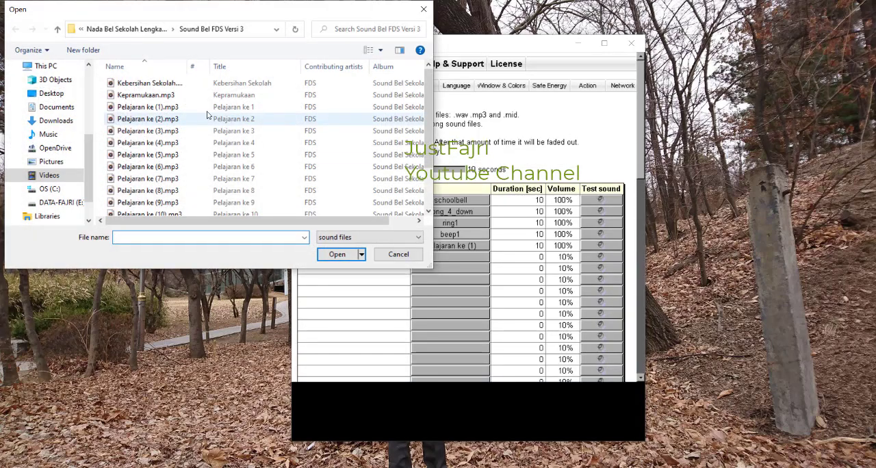
{"action": "double_click", "coordinate": [179, 119]}
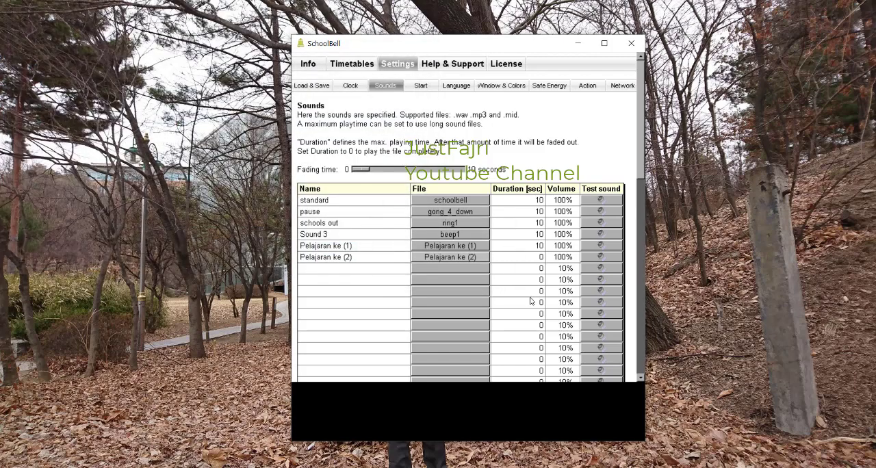
{"action": "left_click", "coordinate": [472, 268]}
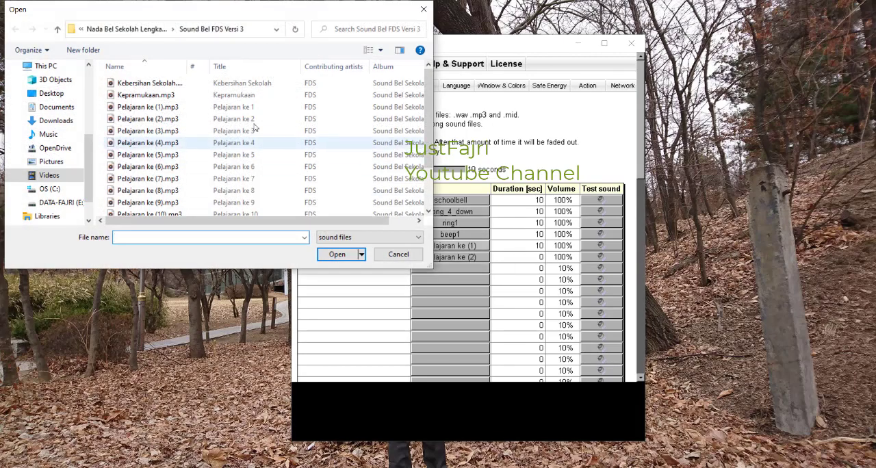
{"action": "left_click", "coordinate": [162, 131]}
{"action": "double_click", "coordinate": [161, 132]}
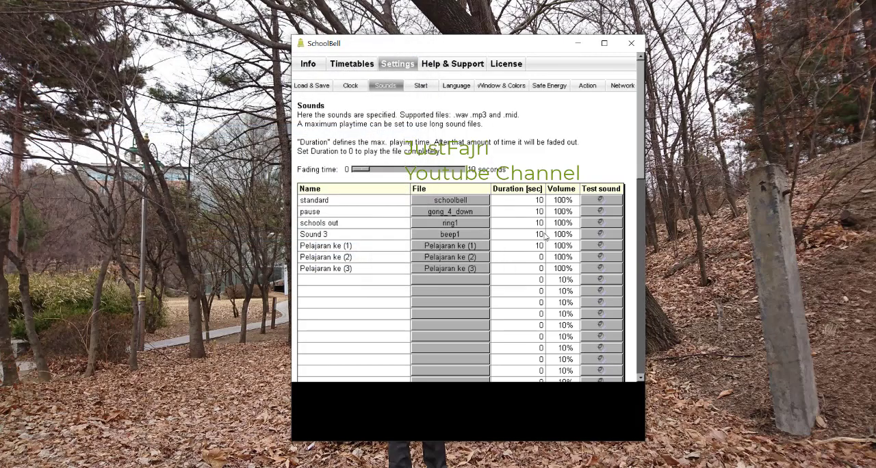
Step: Try to set the duration of the Pelajaran ke (1) sound to 0 seconds
{"action": "left_click", "coordinate": [543, 250]}
{"action": "type", "text": "0"}
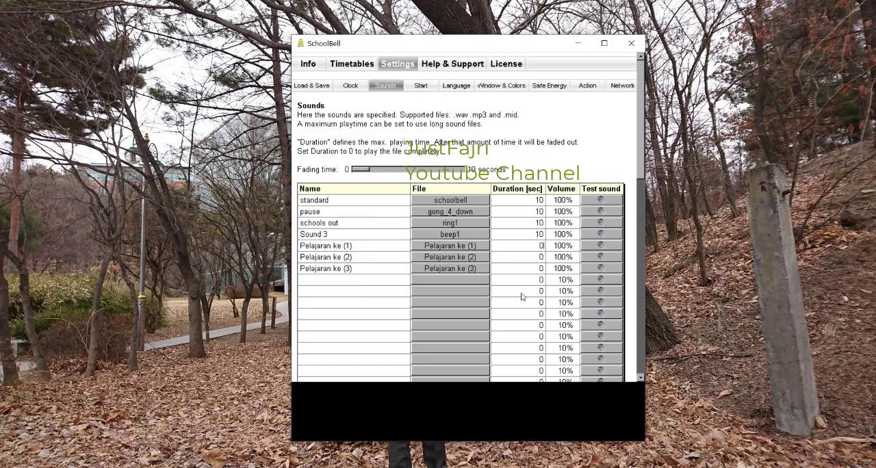
{"action": "left_click", "coordinate": [460, 283]}
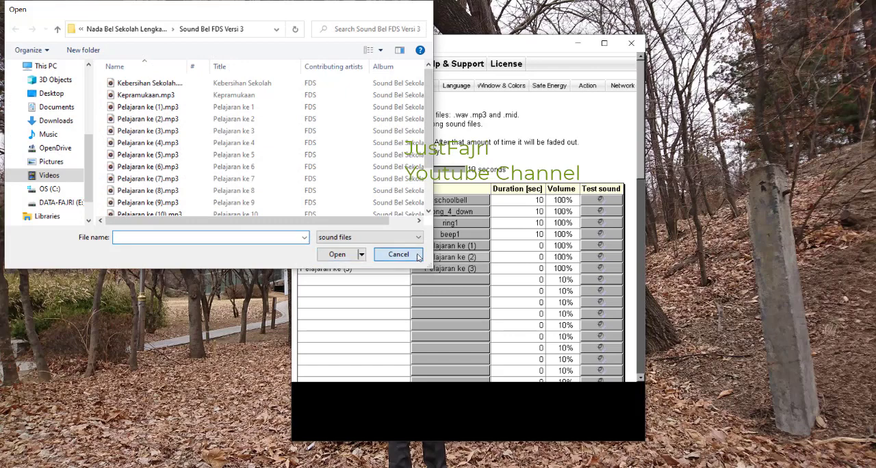
{"action": "left_click", "coordinate": [398, 254]}
Step: Load Akhir Pelajaran.mp3 from the Sound Bel Versi 1 folder into the empty row below Pelajaran ke (3)
{"action": "left_click", "coordinate": [445, 280]}
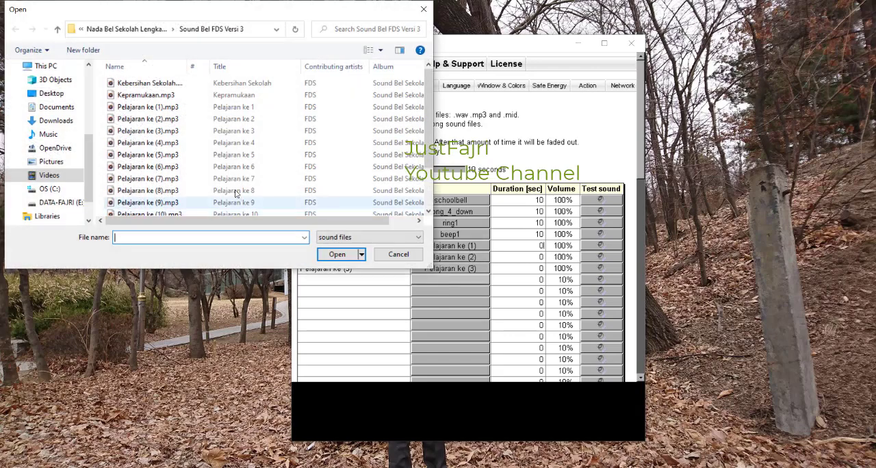
{"action": "scroll", "coordinate": [235, 193], "scroll_direction": "down", "scroll_amount": 2}
{"action": "scroll", "coordinate": [234, 191], "scroll_direction": "up", "scroll_amount": 2}
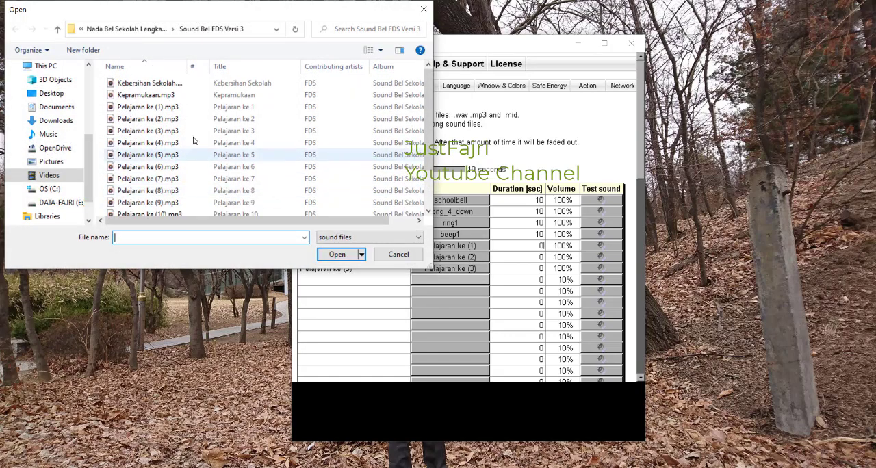
{"action": "left_click", "coordinate": [138, 31]}
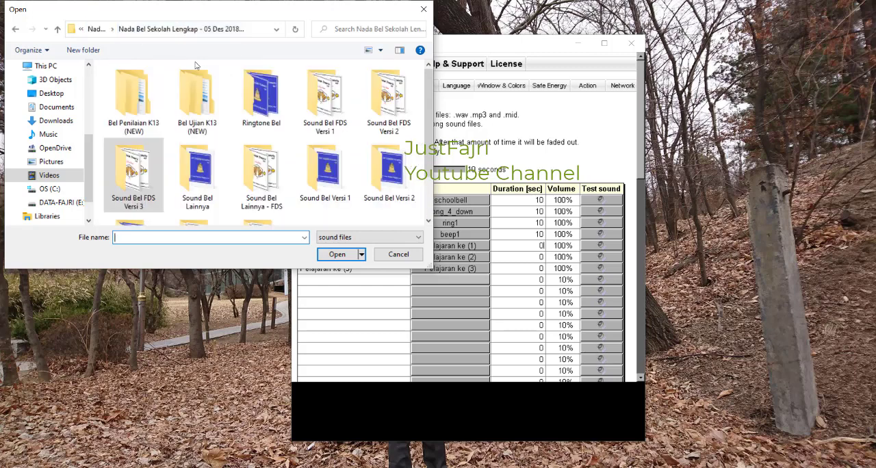
{"action": "left_click", "coordinate": [333, 178]}
{"action": "double_click", "coordinate": [328, 178]}
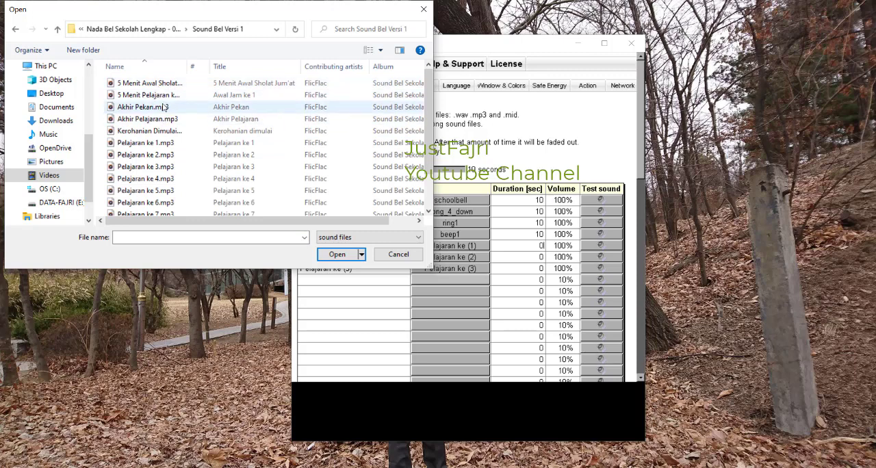
{"action": "scroll", "coordinate": [166, 115], "scroll_direction": "down", "scroll_amount": 2}
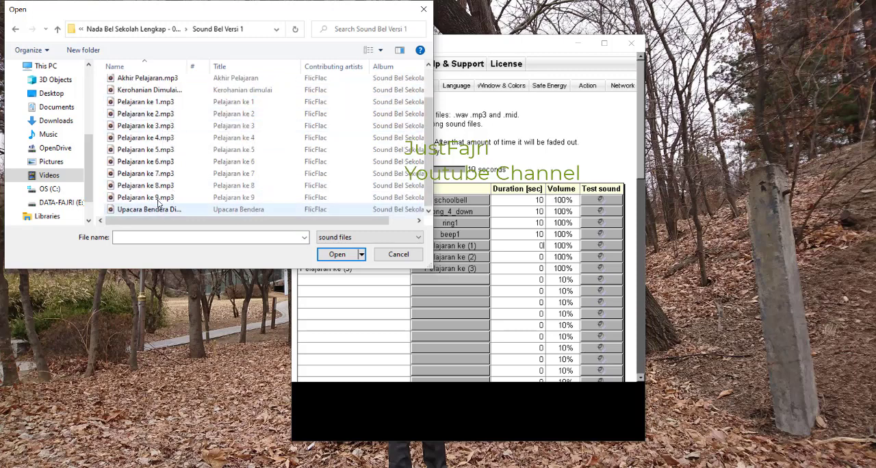
{"action": "scroll", "coordinate": [158, 198], "scroll_direction": "up", "scroll_amount": 2}
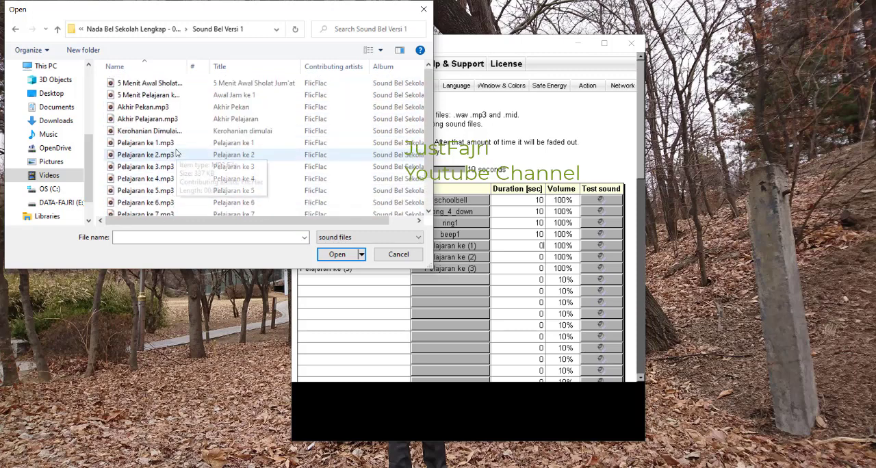
{"action": "double_click", "coordinate": [159, 119]}
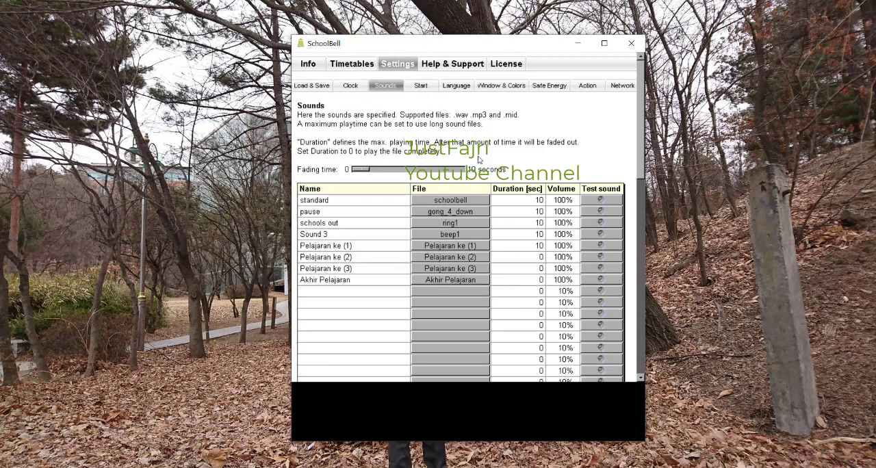
Step: In Table 1, assign the Pelajaran ke (2) sound to Pelajaran 2 and Akhir Pelajaran to Pelajaran 3
{"action": "left_click", "coordinate": [341, 70]}
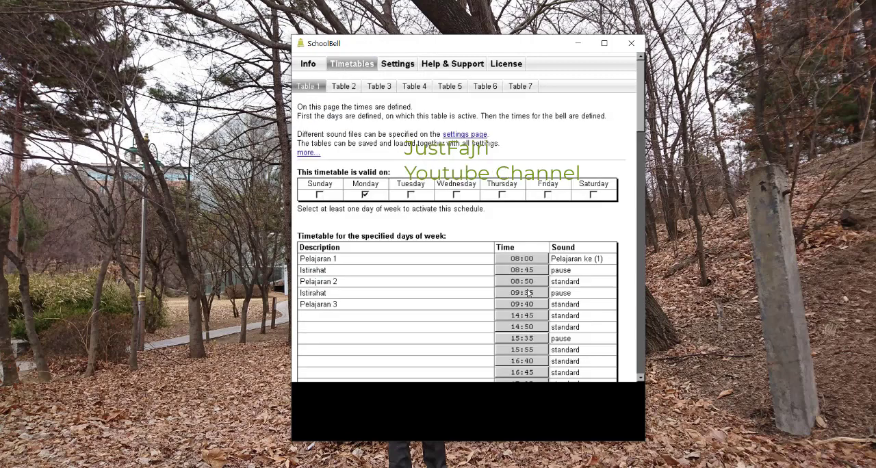
{"action": "left_click", "coordinate": [589, 287]}
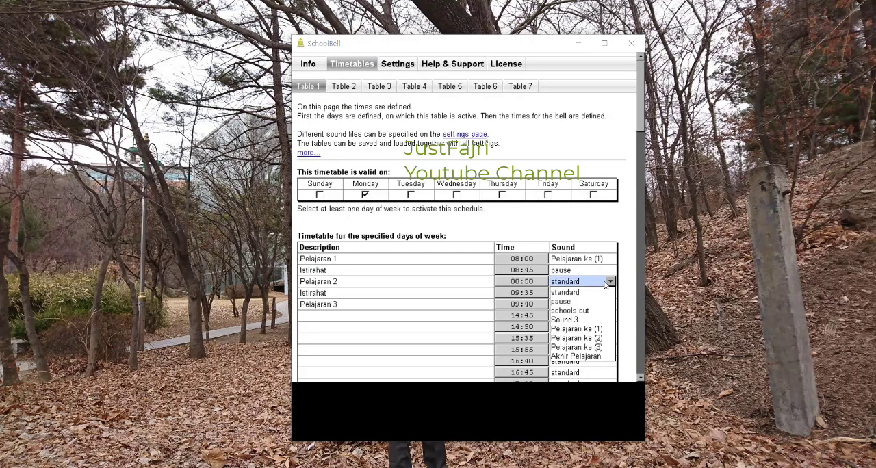
{"action": "left_click", "coordinate": [597, 333]}
{"action": "left_click", "coordinate": [598, 307]}
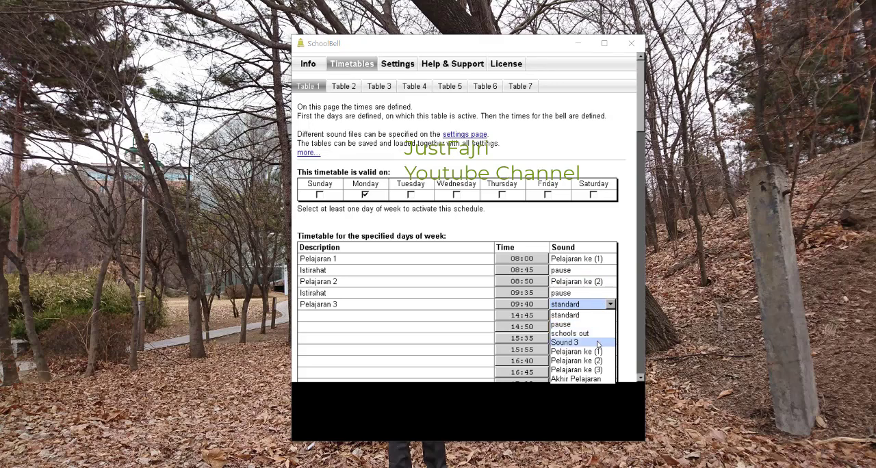
{"action": "left_click", "coordinate": [585, 378]}
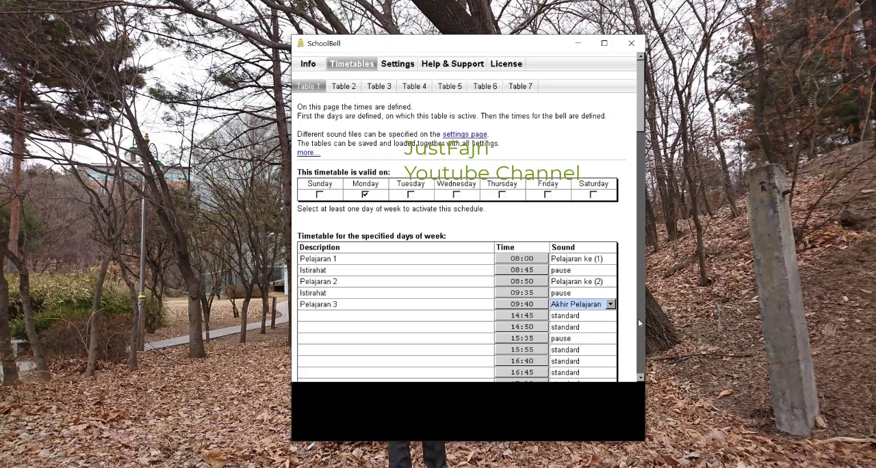
{"action": "left_click", "coordinate": [631, 359]}
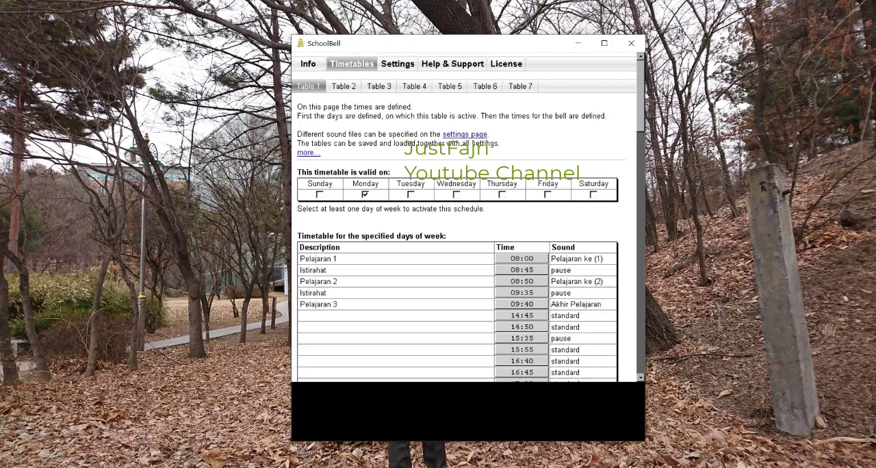
Step: Open the bell time of the Pulang entry farther down Table 1 and return to the timetable
{"action": "left_click_drag", "start_coordinate": [641, 97], "coordinate": [644, 133]}
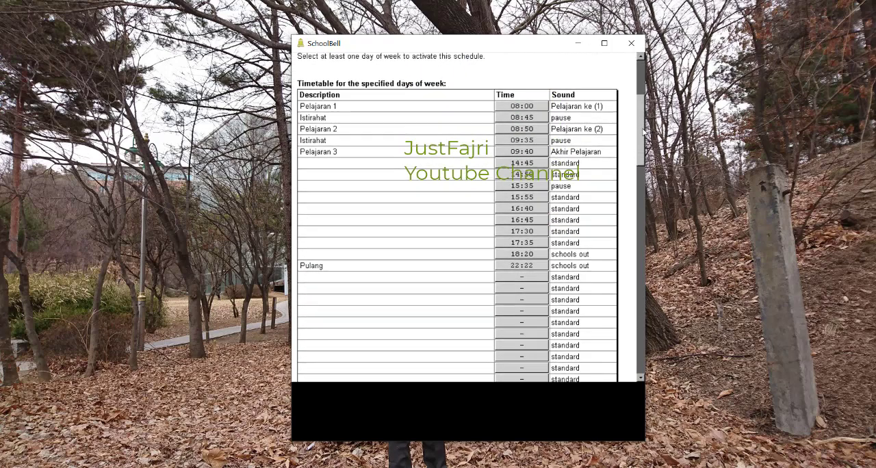
{"action": "left_click", "coordinate": [521, 266]}
{"action": "left_click", "coordinate": [532, 328]}
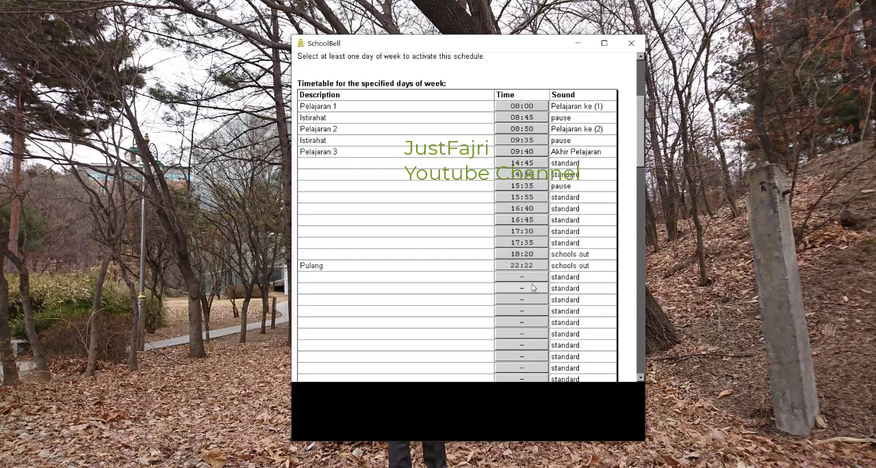
Step: In Table 1, set the Pulang entry's bell time to 10:22 and assign it the Akhir Pelajaran sound
{"action": "left_click", "coordinate": [522, 267]}
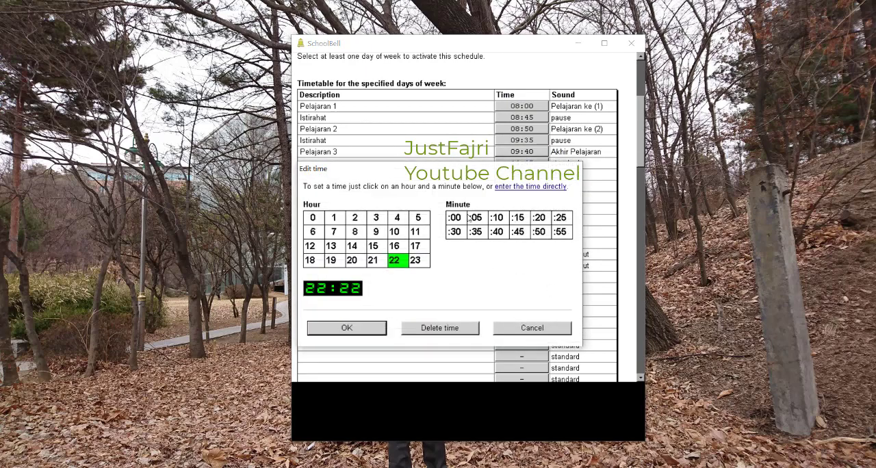
{"action": "left_click", "coordinate": [390, 234]}
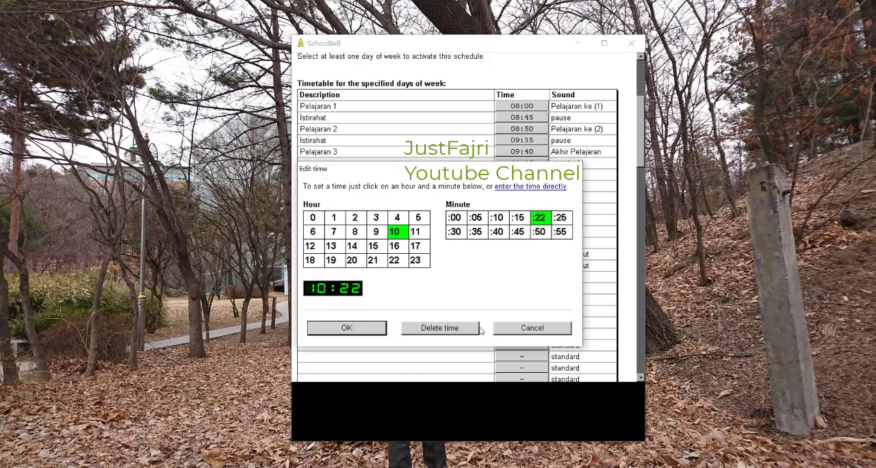
{"action": "left_click", "coordinate": [381, 329]}
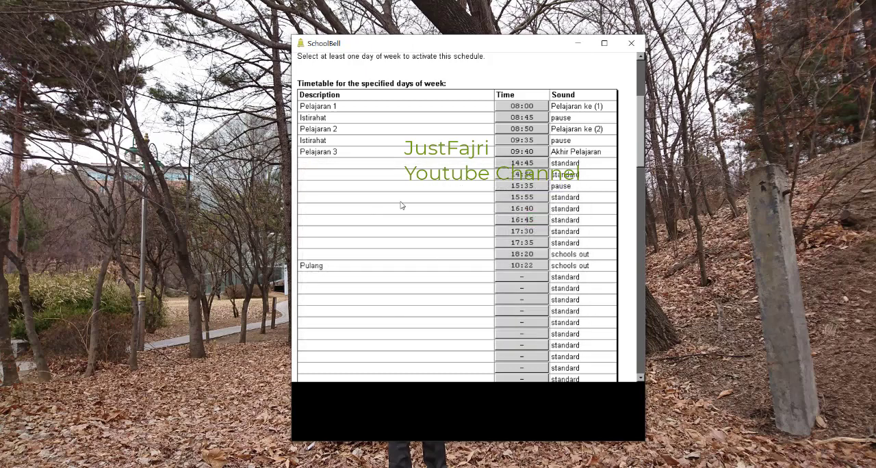
{"action": "left_click", "coordinate": [581, 267]}
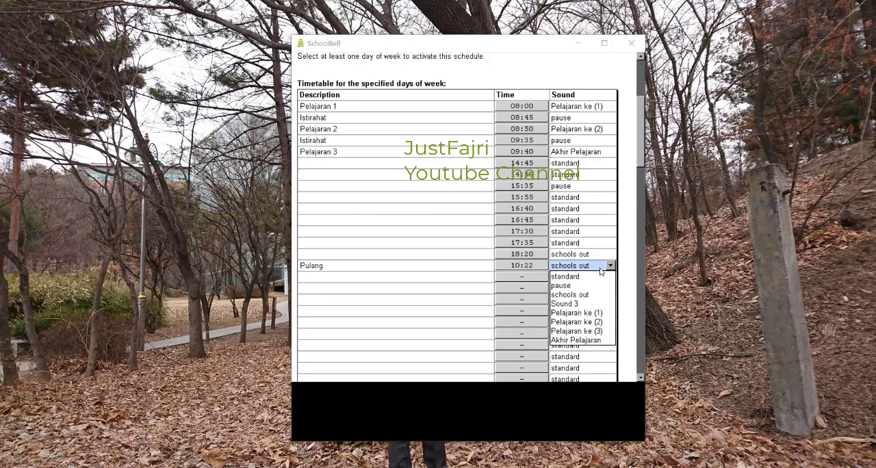
{"action": "left_click", "coordinate": [582, 340]}
{"action": "left_click", "coordinate": [370, 291]}
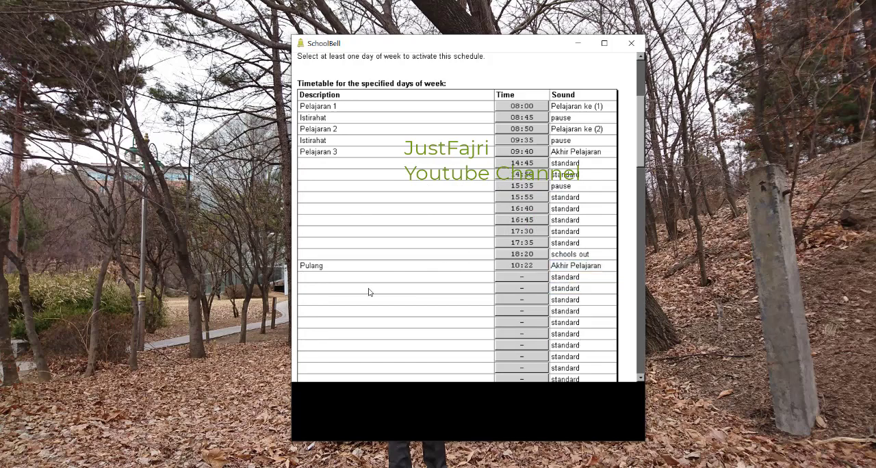
Step: Look through the Table 2 and Table 3 timetables and return to Table 1 to review its entries
{"action": "scroll", "coordinate": [642, 162], "scroll_direction": "up", "scroll_amount": 5}
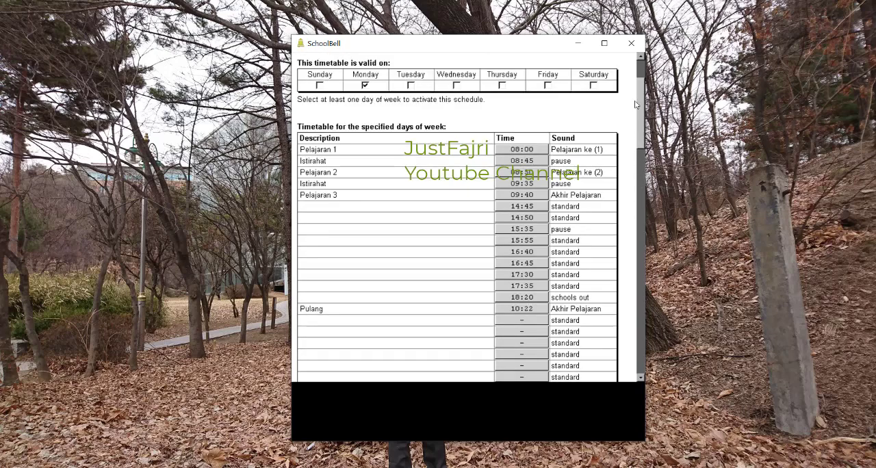
{"action": "left_click", "coordinate": [343, 87]}
{"action": "left_click", "coordinate": [376, 87]}
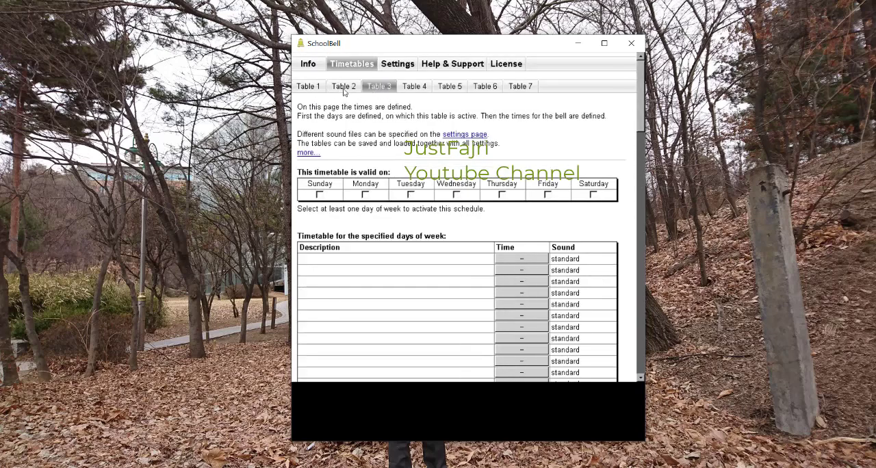
{"action": "left_click", "coordinate": [312, 92]}
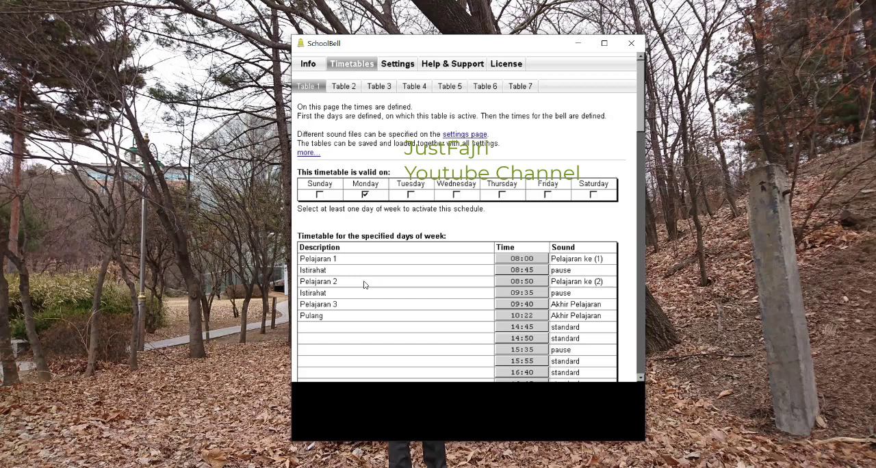
{"action": "left_click_drag", "start_coordinate": [472, 46], "coordinate": [454, 53]}
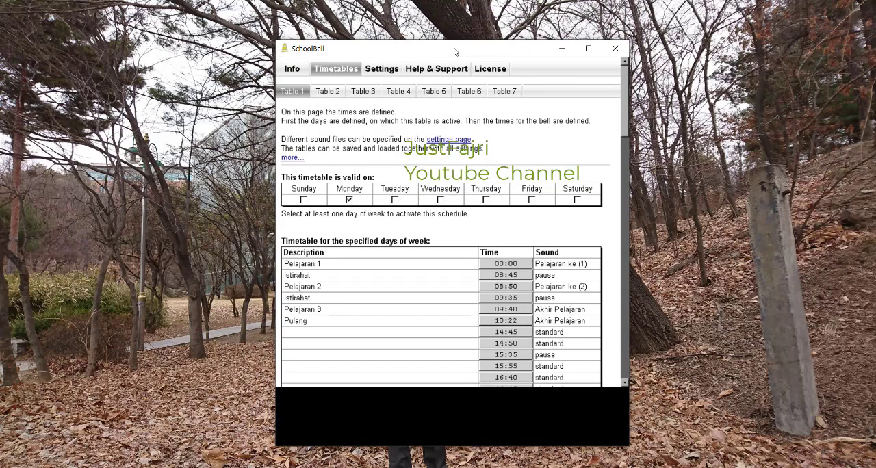